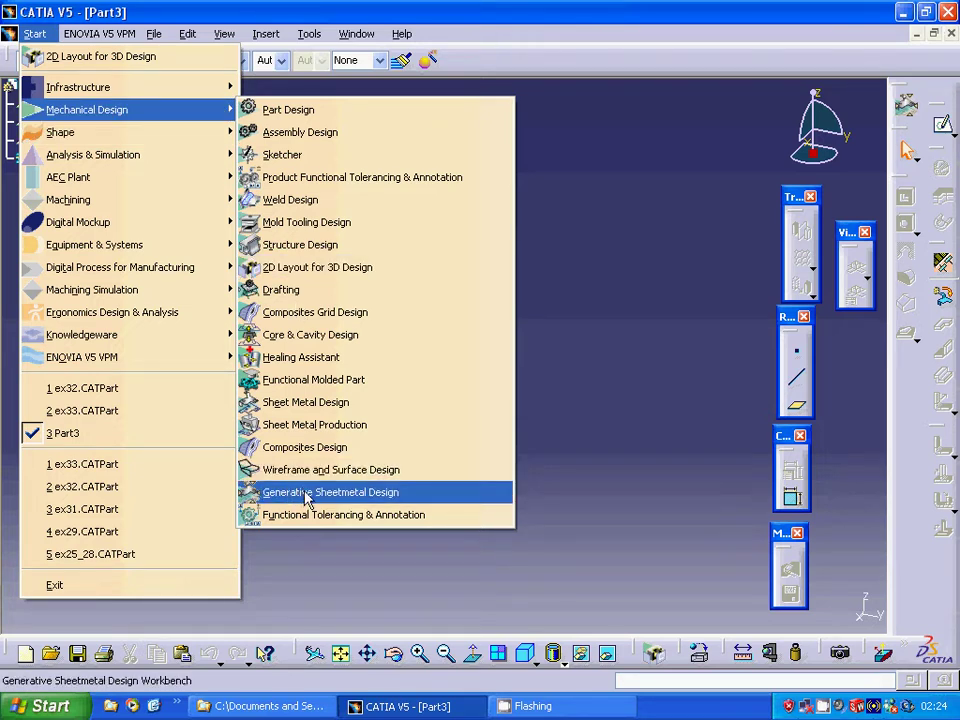
# - Open the Generative Sheetmetal Design workbench and accept sheet metal parameters of 2 mm thickness and 2 mm default bend radius
pyautogui.click(586, 387)
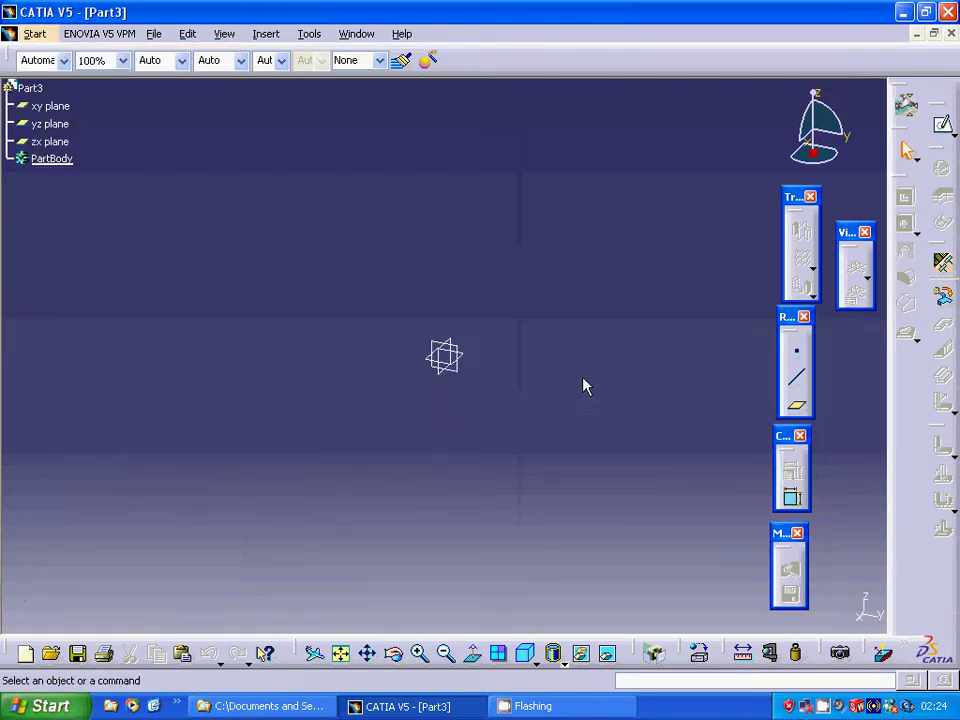
pyautogui.click(946, 266)
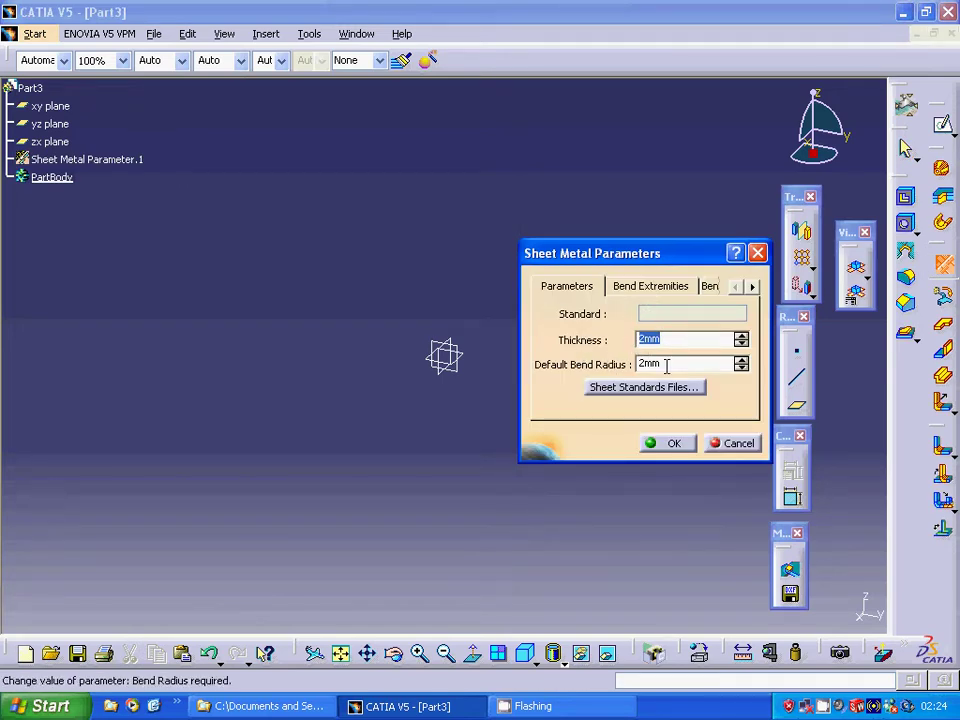
pyautogui.click(676, 444)
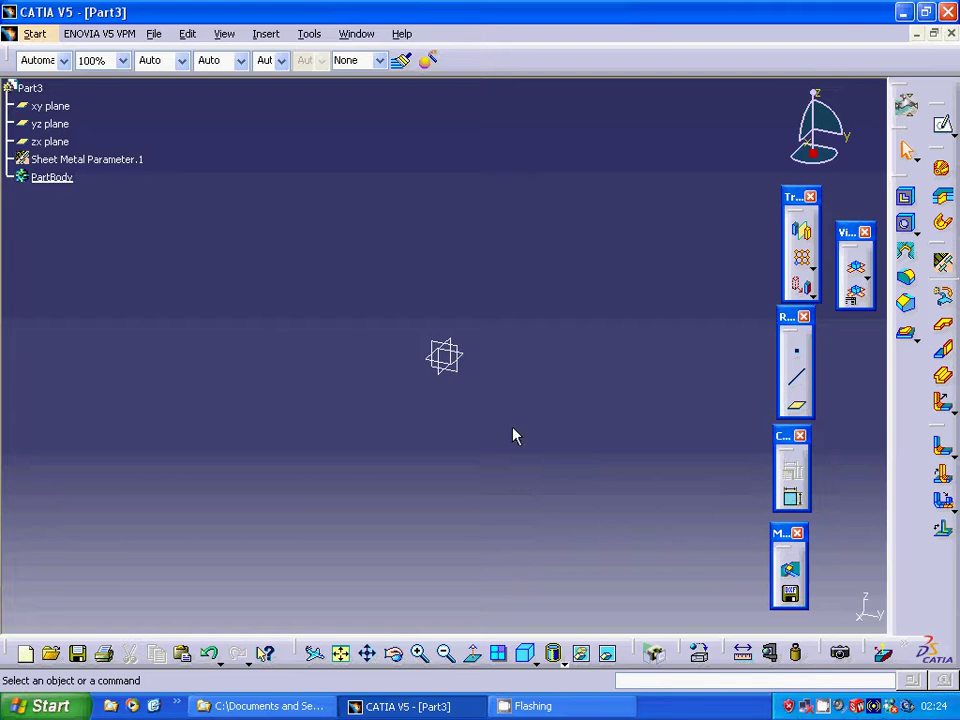
# - Sketch a rectangle about 200 by 100 mm on the xy plane with one corner at (-100, 0), and create a wall from it
pyautogui.click(439, 358)
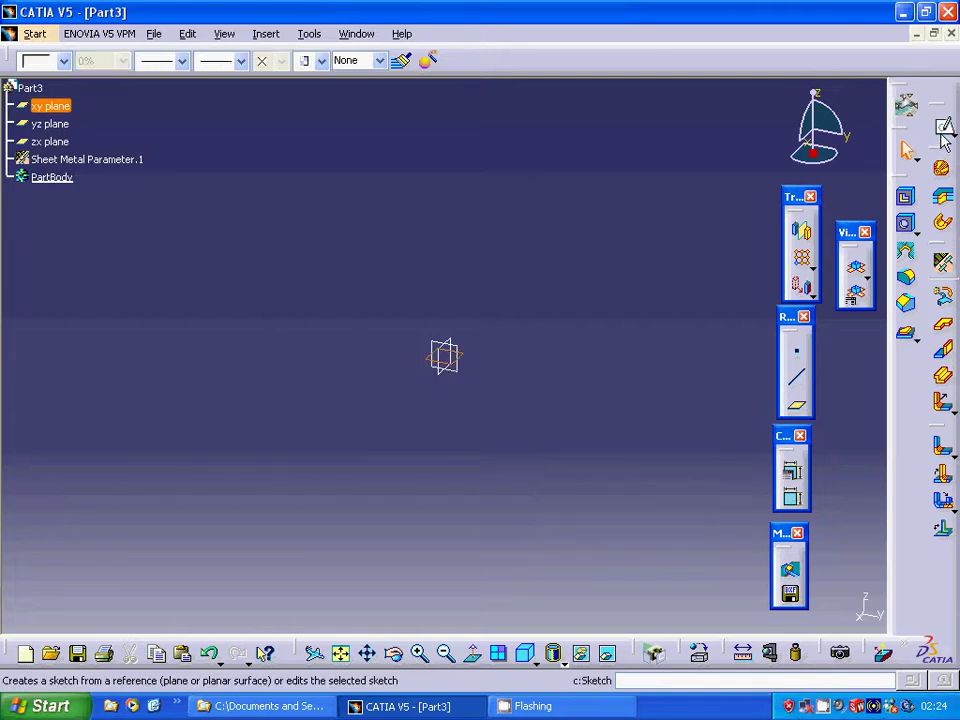
pyautogui.click(943, 130)
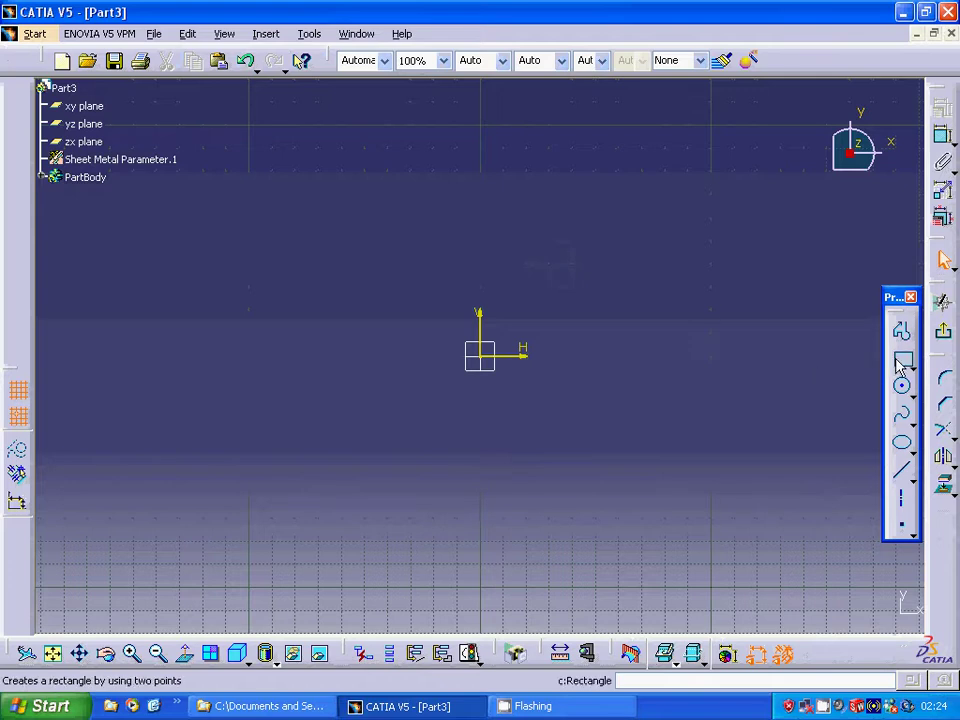
pyautogui.click(900, 362)
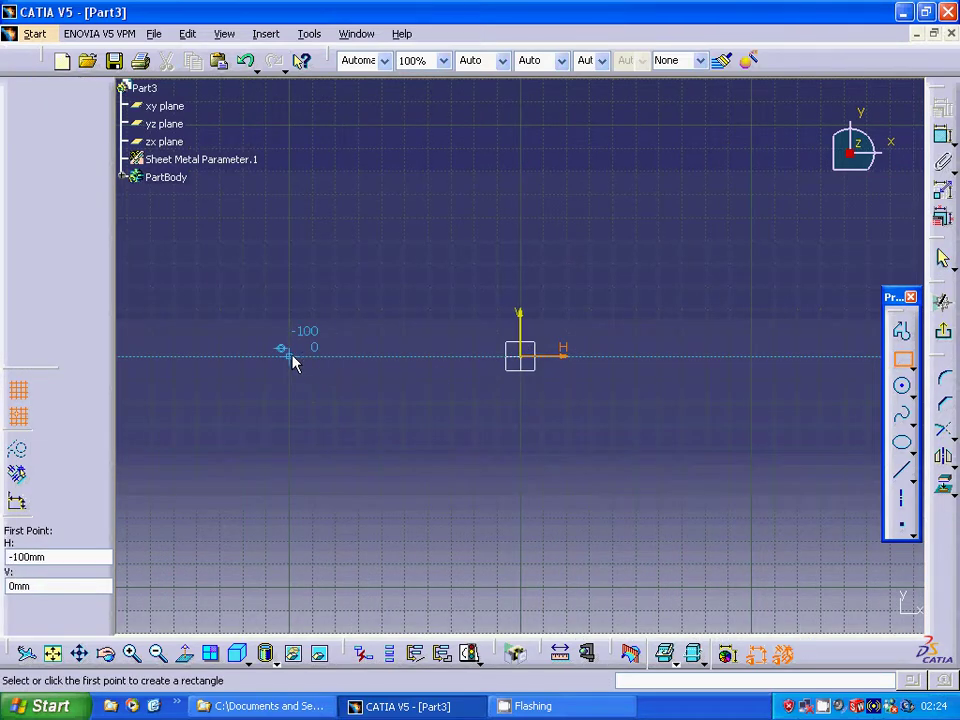
pyautogui.click(291, 356)
pyautogui.click(755, 127)
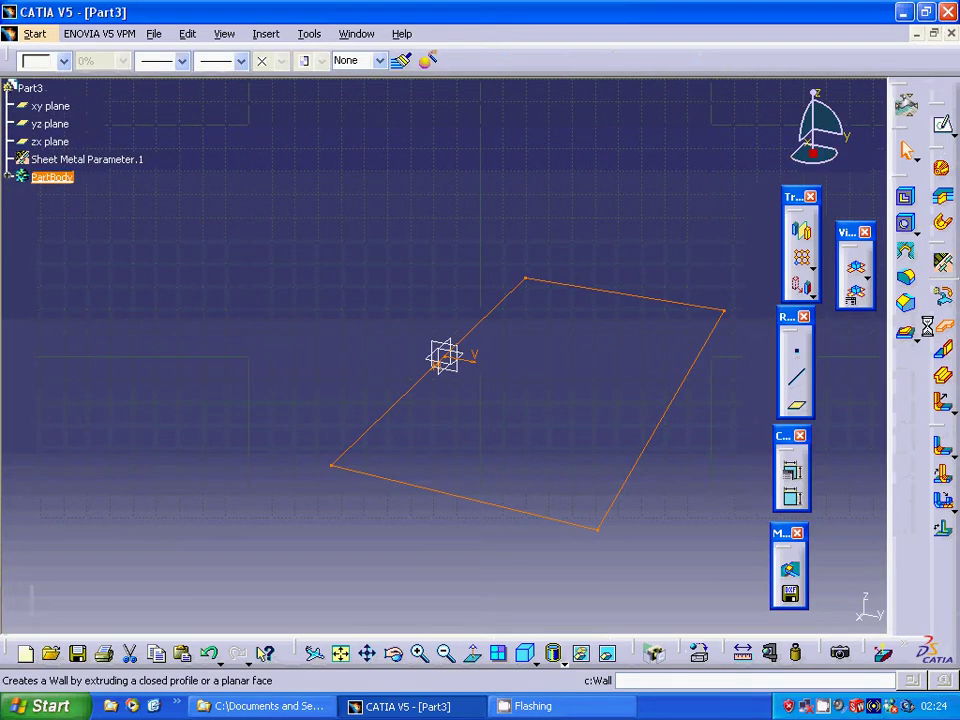
pyautogui.click(935, 326)
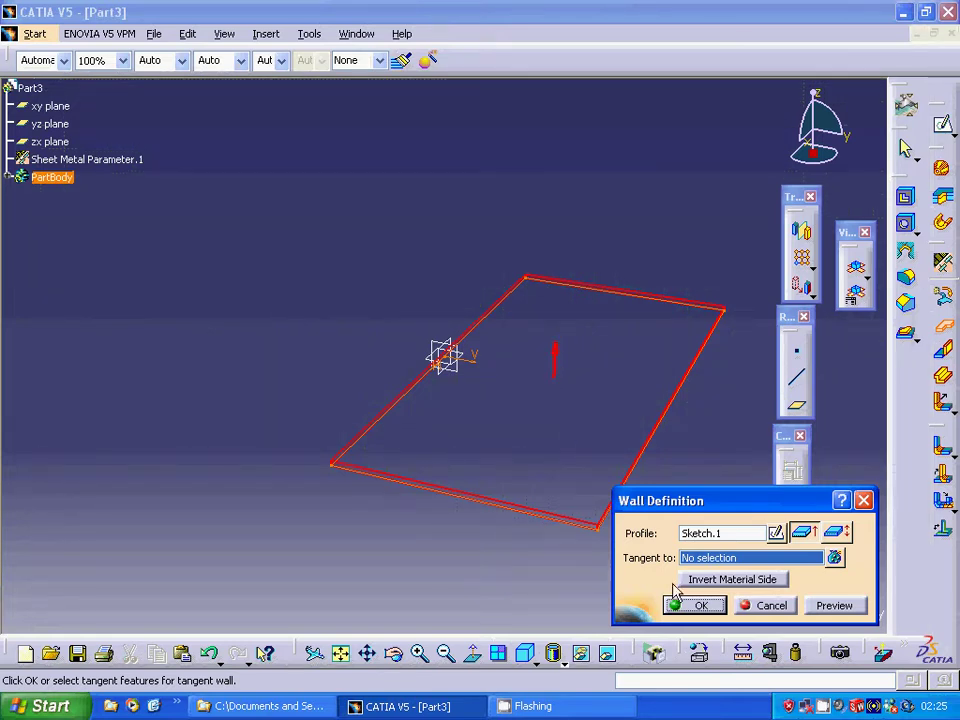
pyautogui.click(700, 606)
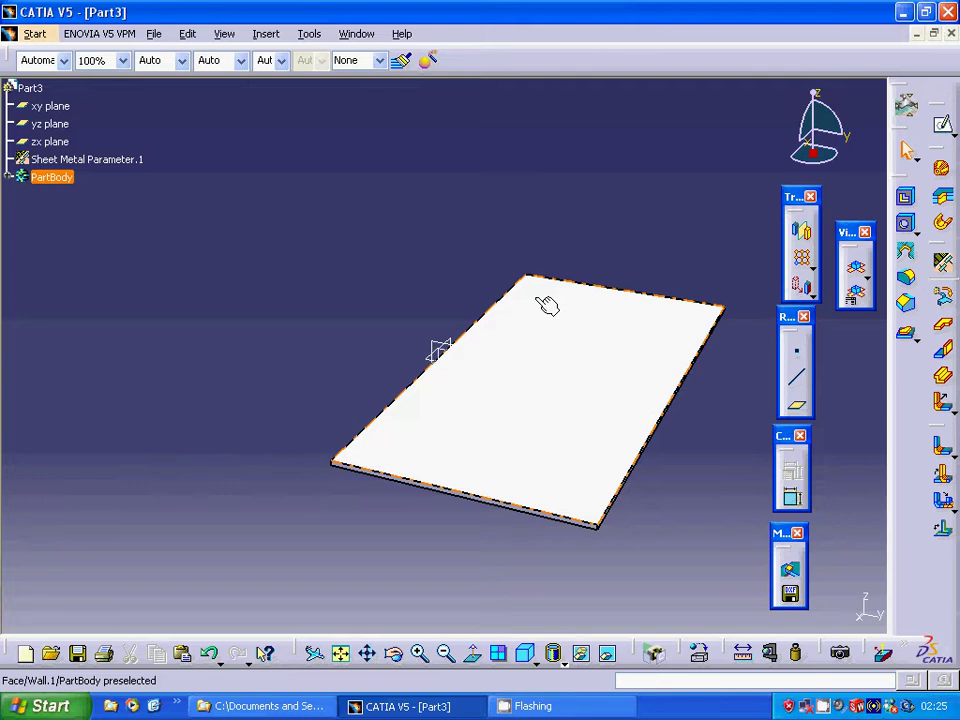
# - Place a dowel stamp near one corner of the wall's upper face and preview it with a 4 mm diameter
pyautogui.click(912, 337)
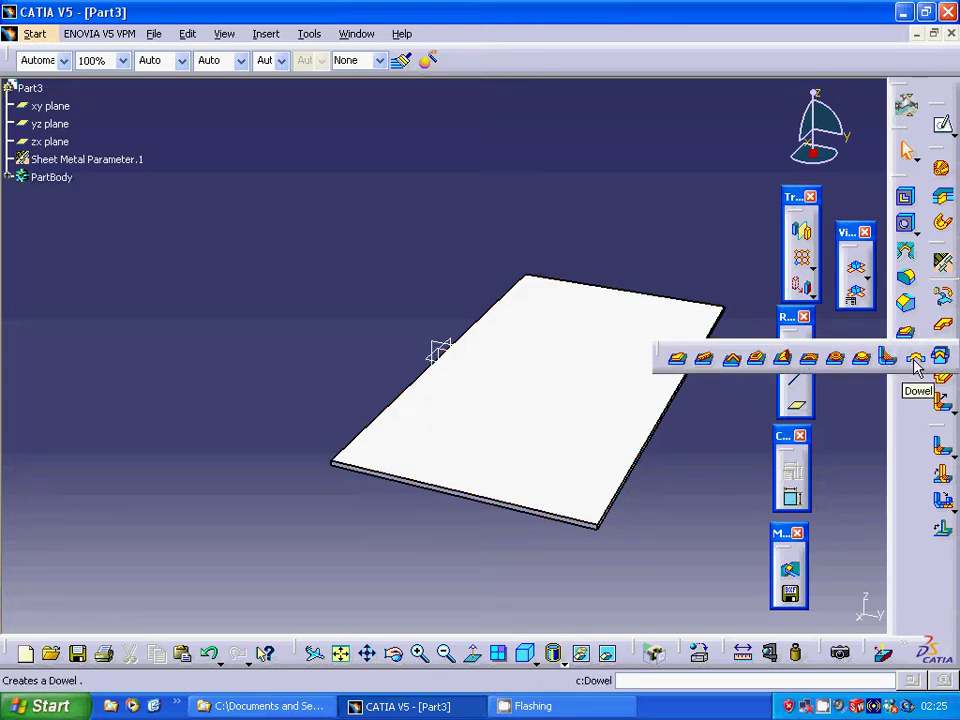
pyautogui.click(916, 366)
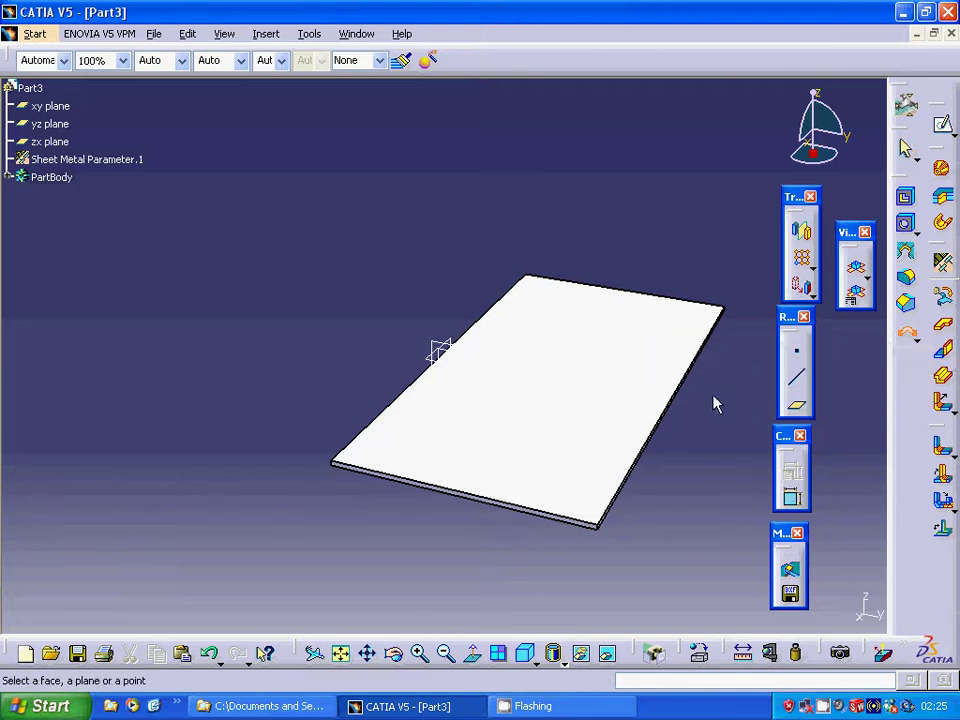
pyautogui.click(544, 302)
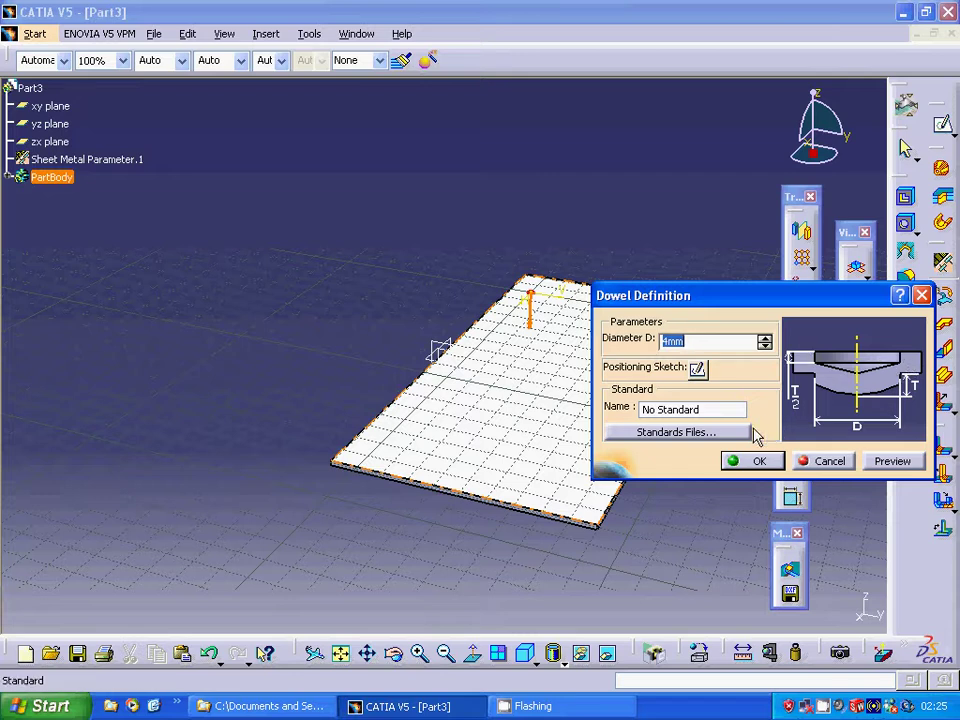
pyautogui.click(893, 462)
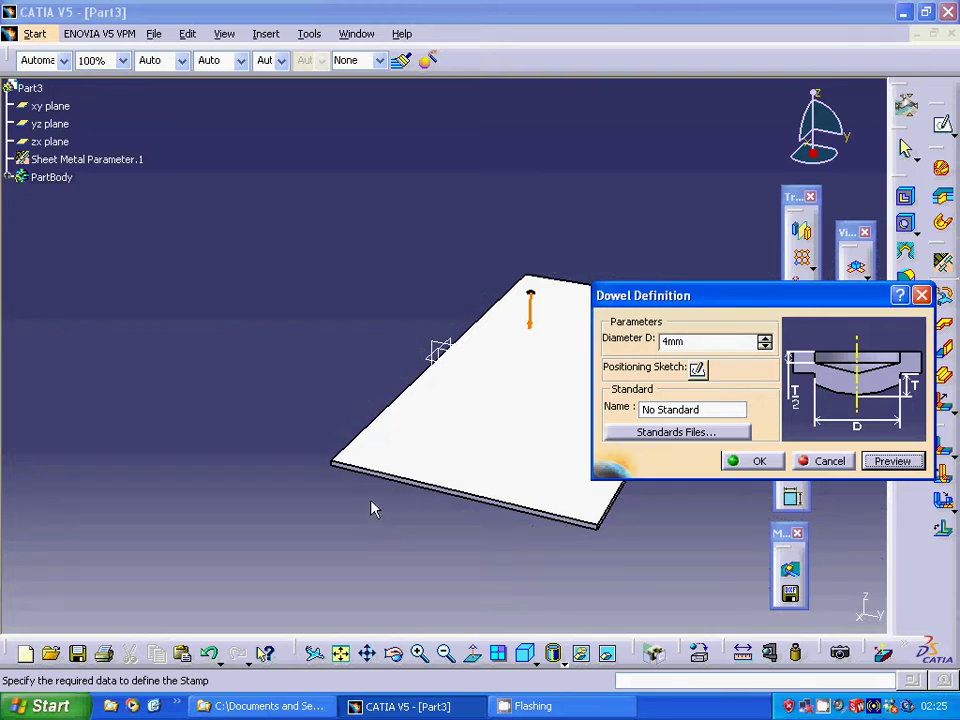
# - Set the dowel's diameter to 8 mm, preview it and create the stamp
pyautogui.moveTo(372, 510); pyautogui.dragTo(410, 470, button='middle')
pyautogui.moveTo(688, 342); pyautogui.dragTo(638, 341)
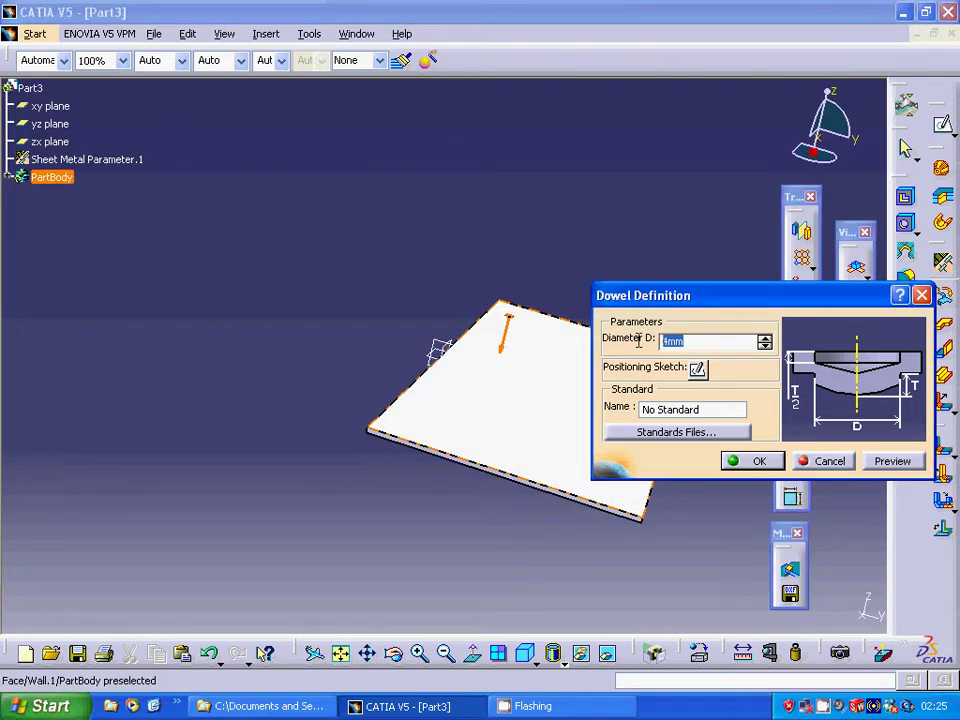
pyautogui.write('8')
pyautogui.click(877, 461)
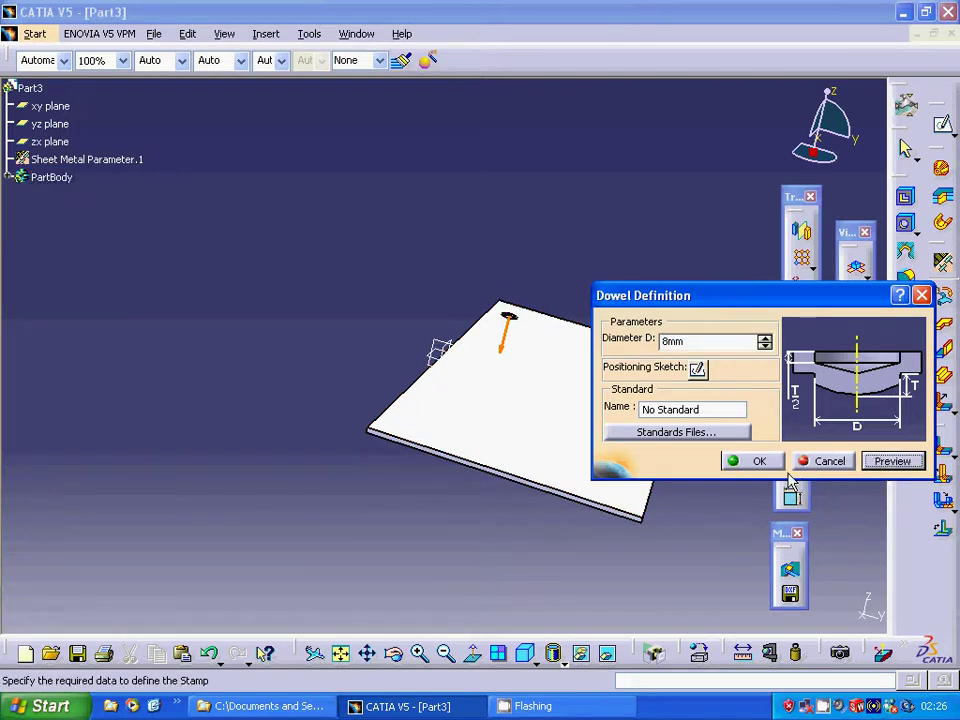
pyautogui.click(762, 461)
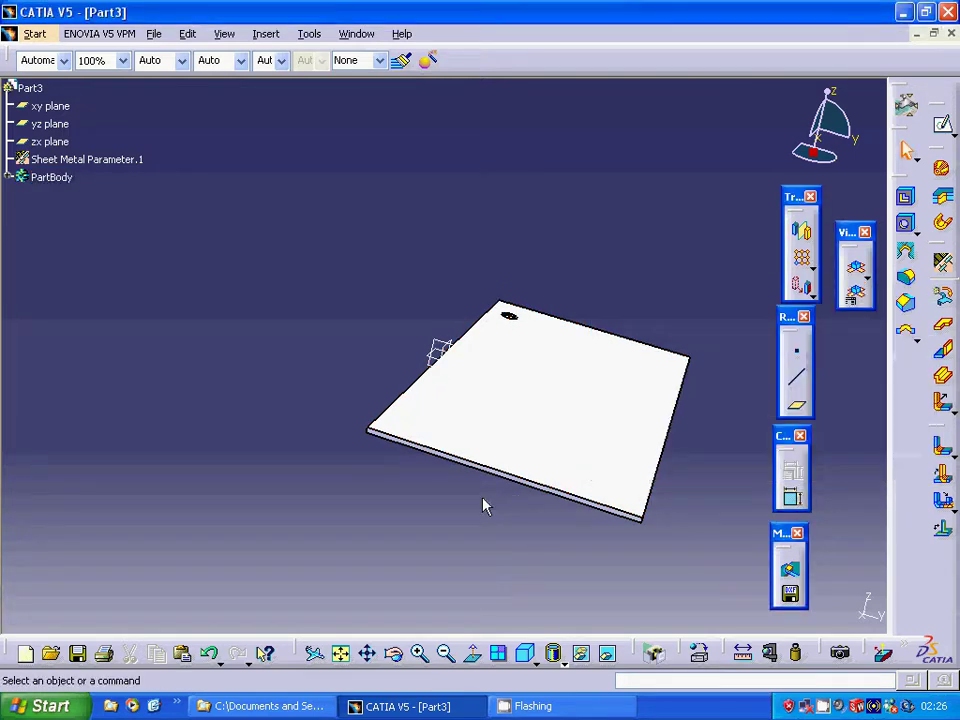
# - Start a rectangular pattern of the dowel with 5 instances at 20 mm spacing along the wall's nearby short edge, reversing the direction onto the wall
pyautogui.moveTo(409, 296); pyautogui.dragTo(354, 405, button='middle')
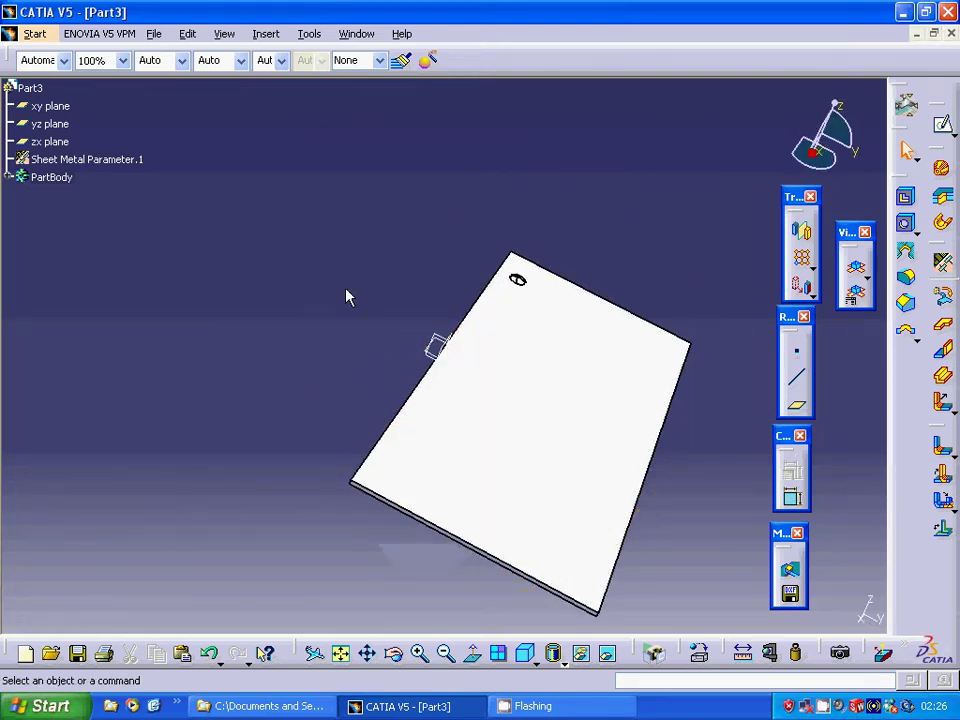
pyautogui.click(9, 178)
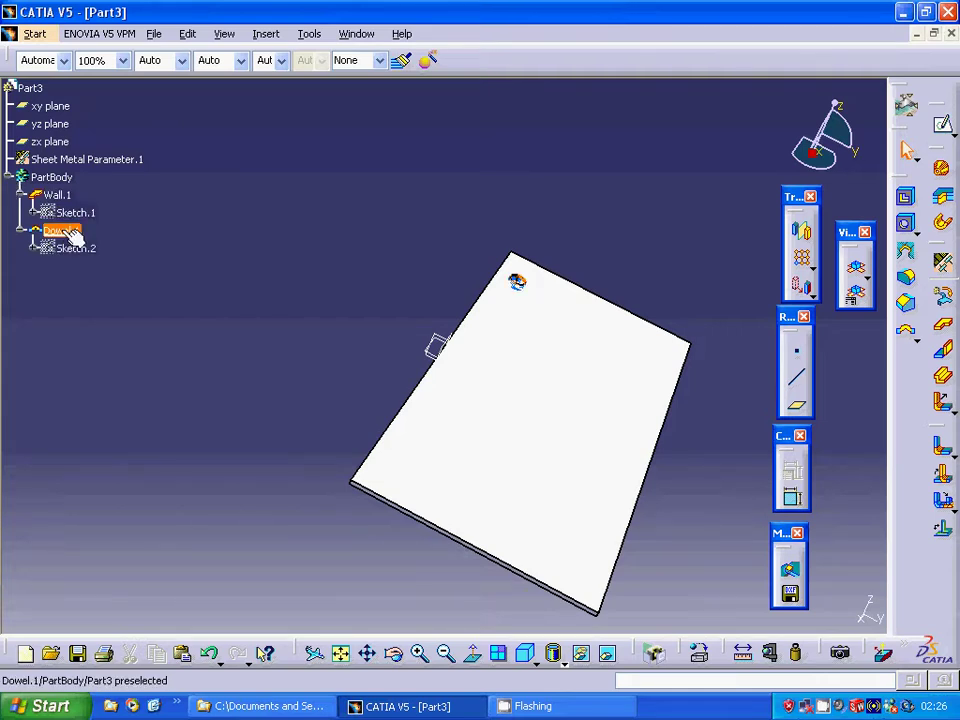
pyautogui.click(70, 233)
pyautogui.click(268, 34)
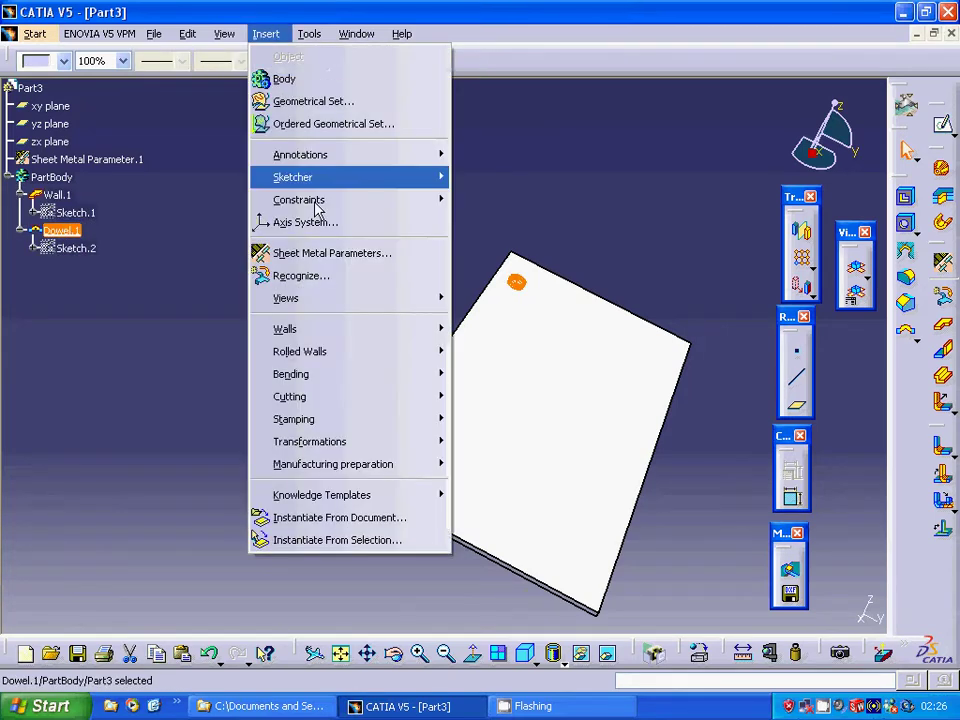
pyautogui.moveTo(401, 446)
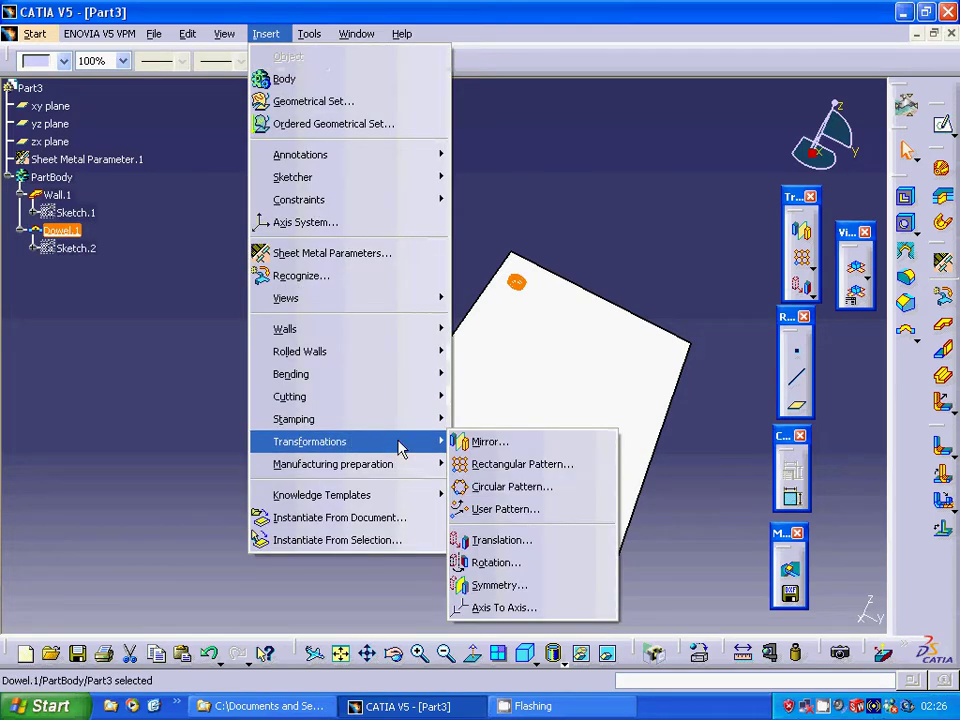
pyautogui.click(498, 465)
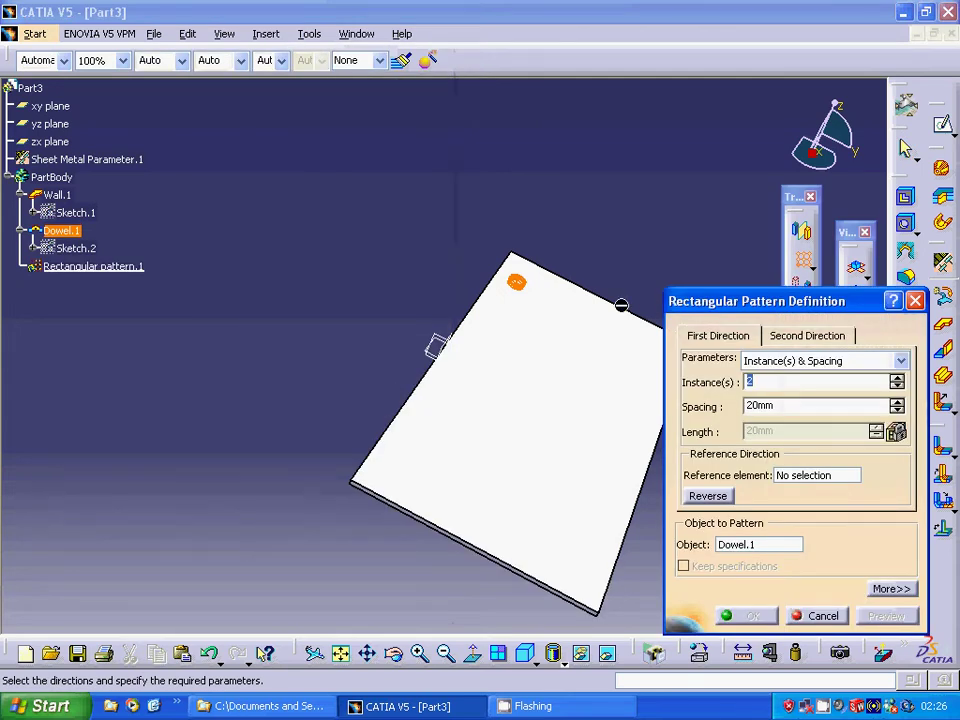
pyautogui.click(790, 476)
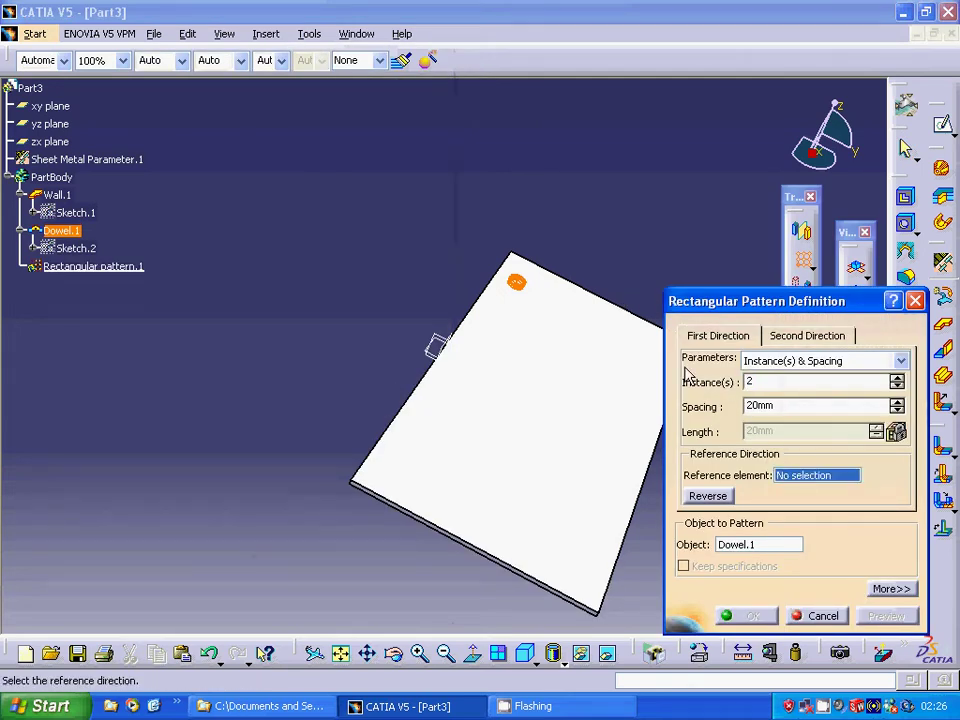
pyautogui.click(644, 319)
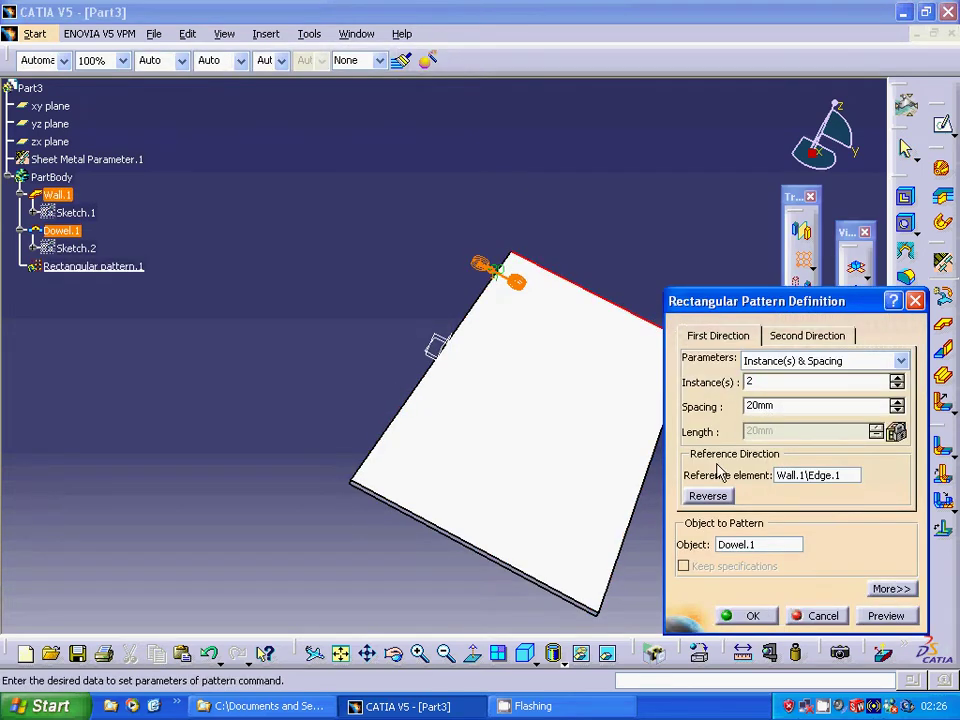
pyautogui.click(707, 496)
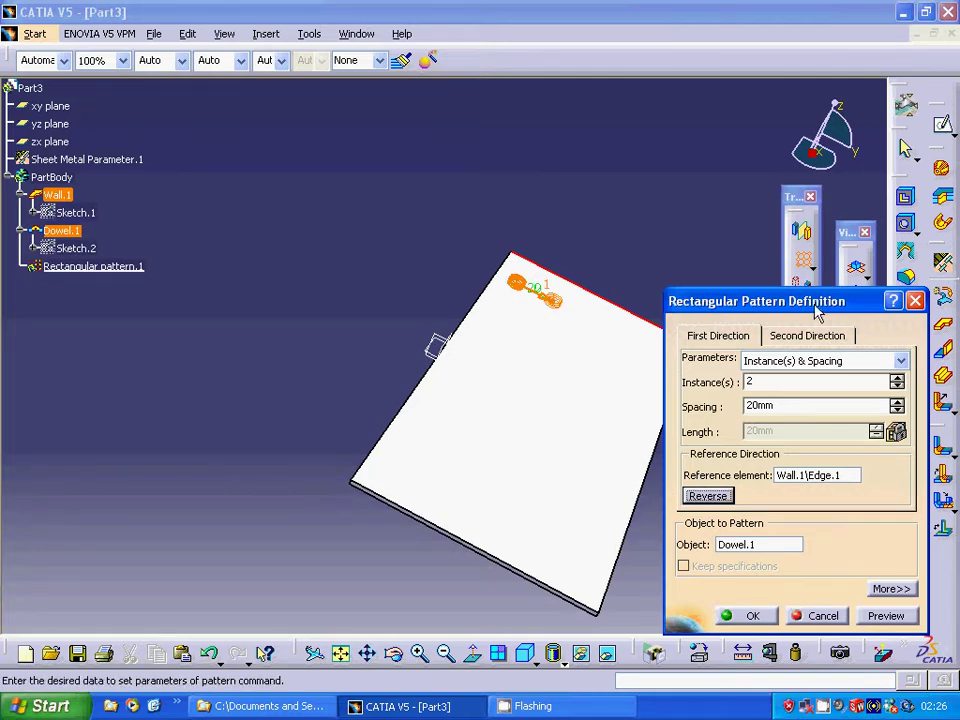
pyautogui.moveTo(816, 312); pyautogui.dragTo(843, 314)
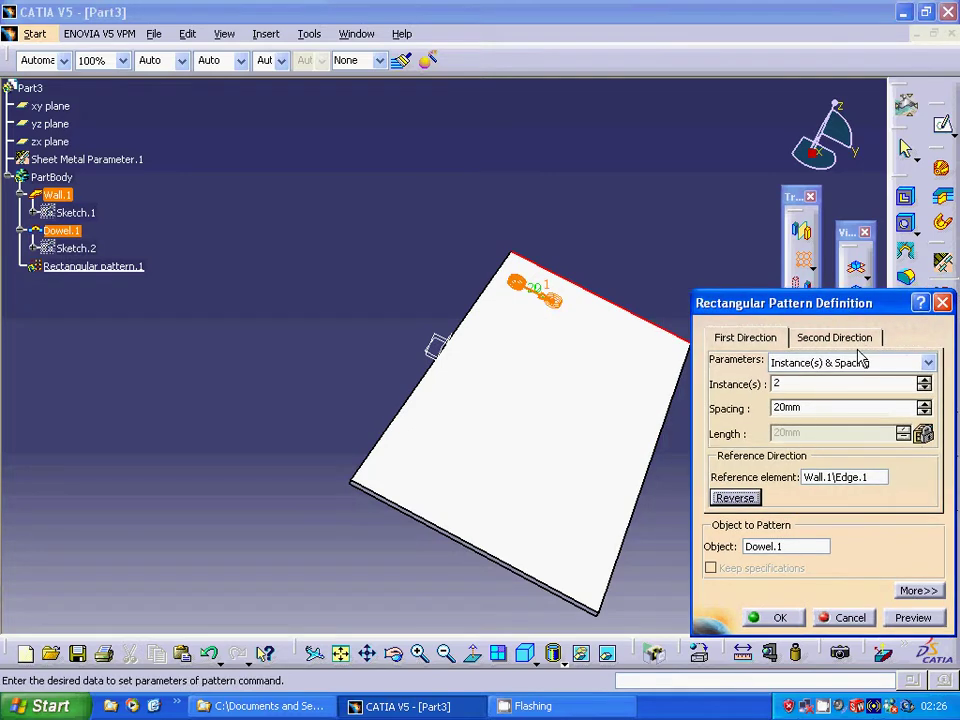
pyautogui.click(924, 381)
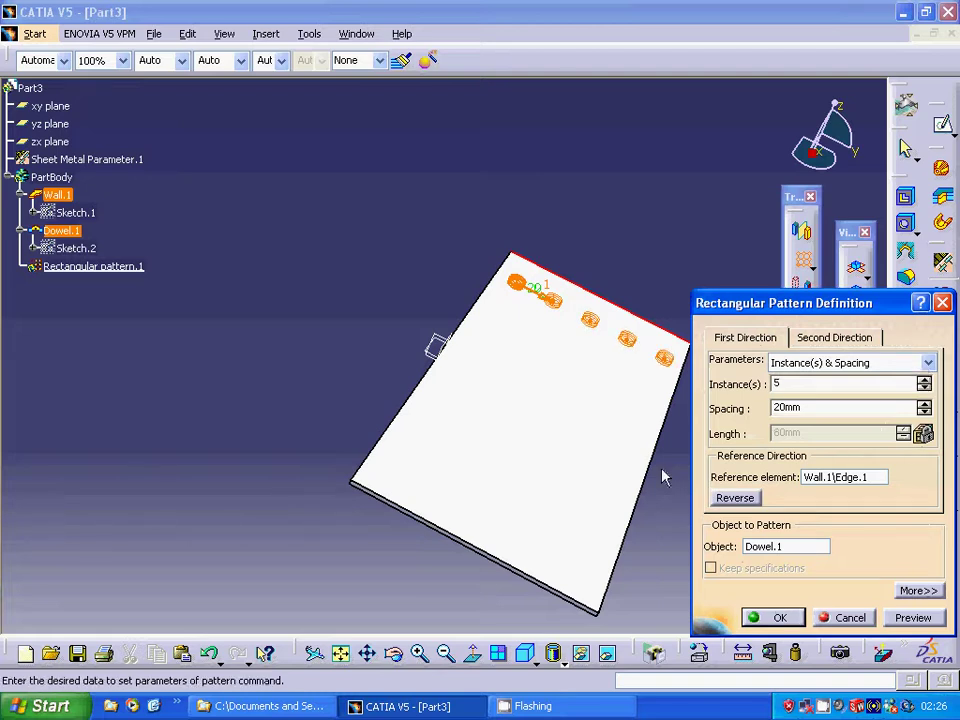
# - Add a second pattern direction along the wall's long edge with 5 instances at 20 mm spacing, reversed onto the wall, and create the pattern
pyautogui.click(822, 340)
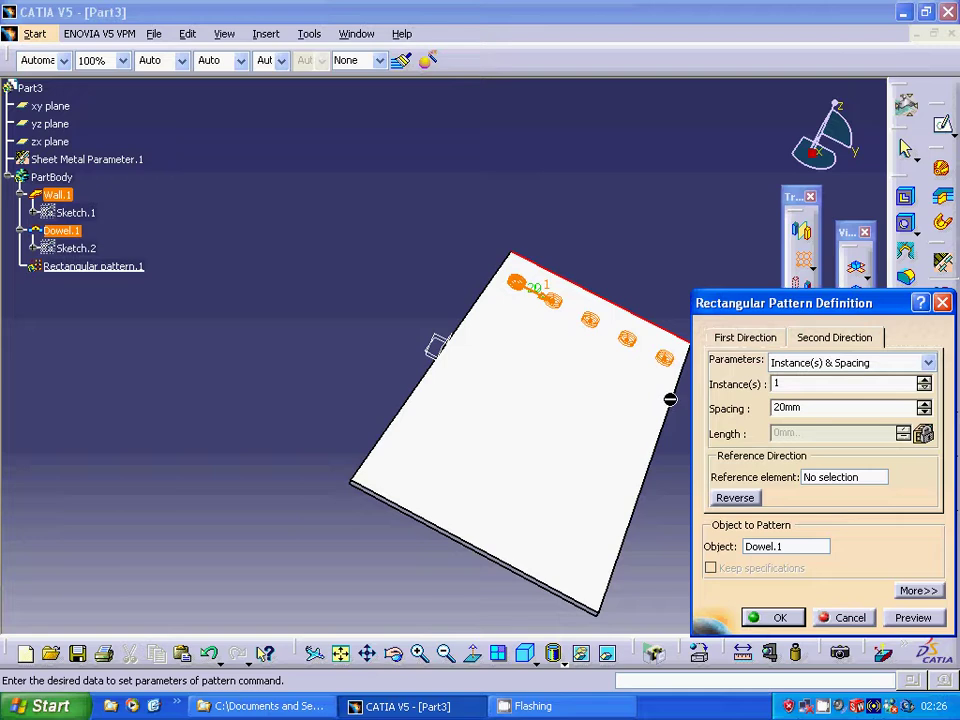
pyautogui.click(808, 477)
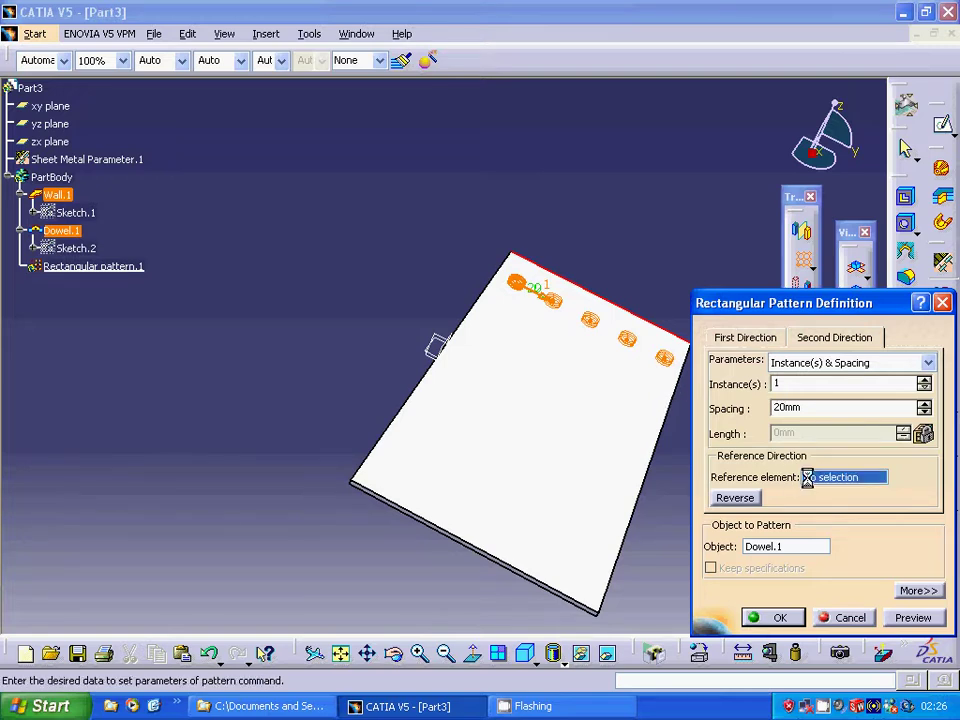
pyautogui.click(670, 405)
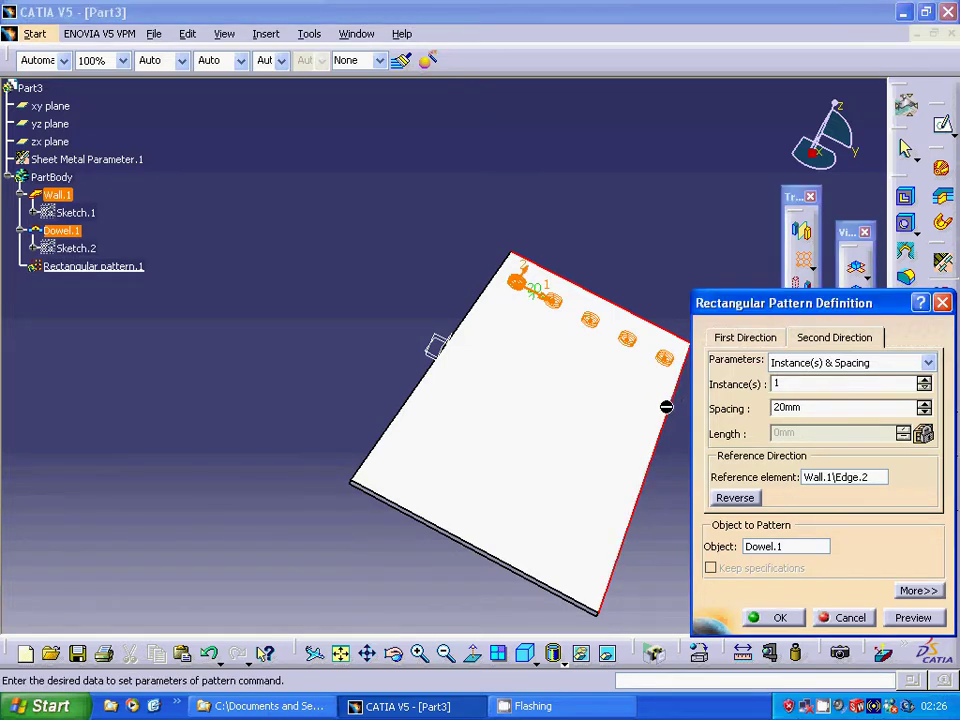
pyautogui.click(737, 497)
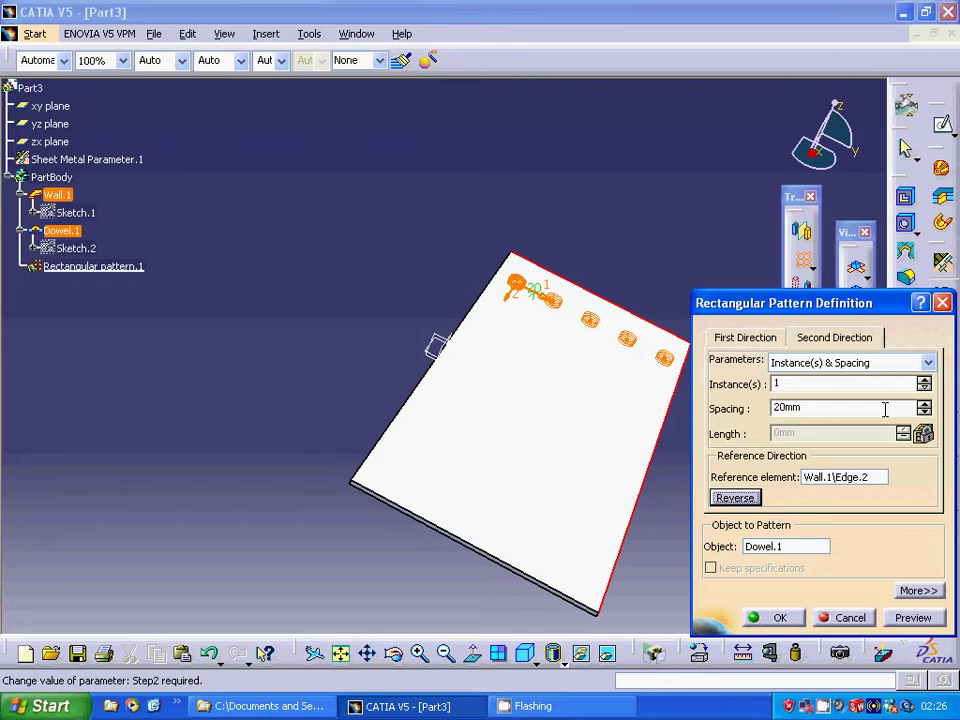
pyautogui.doubleClick(790, 384)
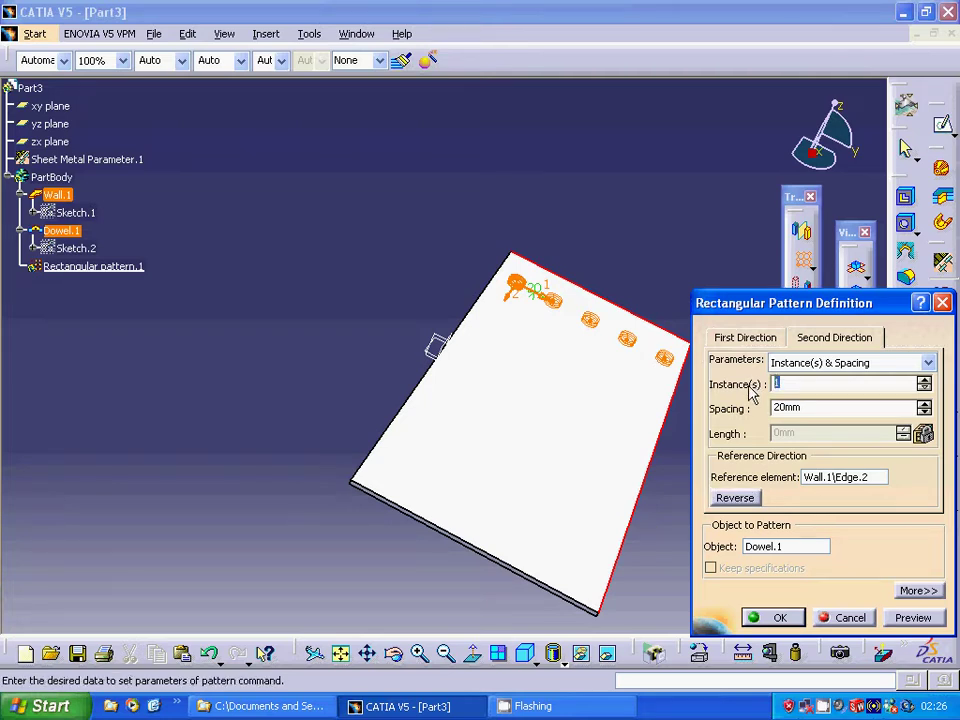
pyautogui.click(915, 621)
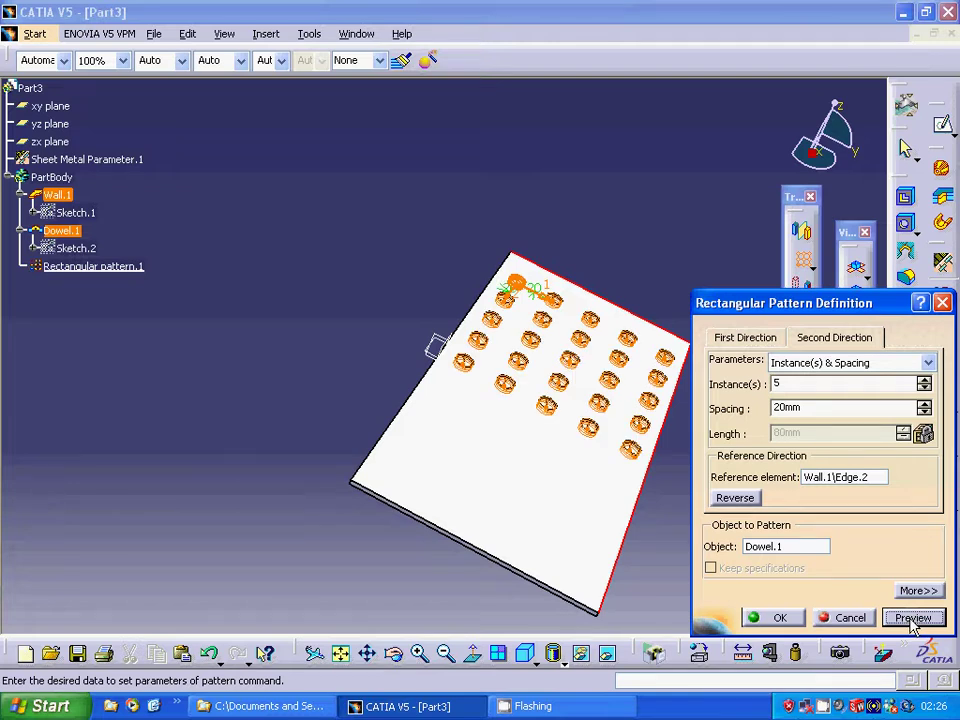
pyautogui.click(781, 619)
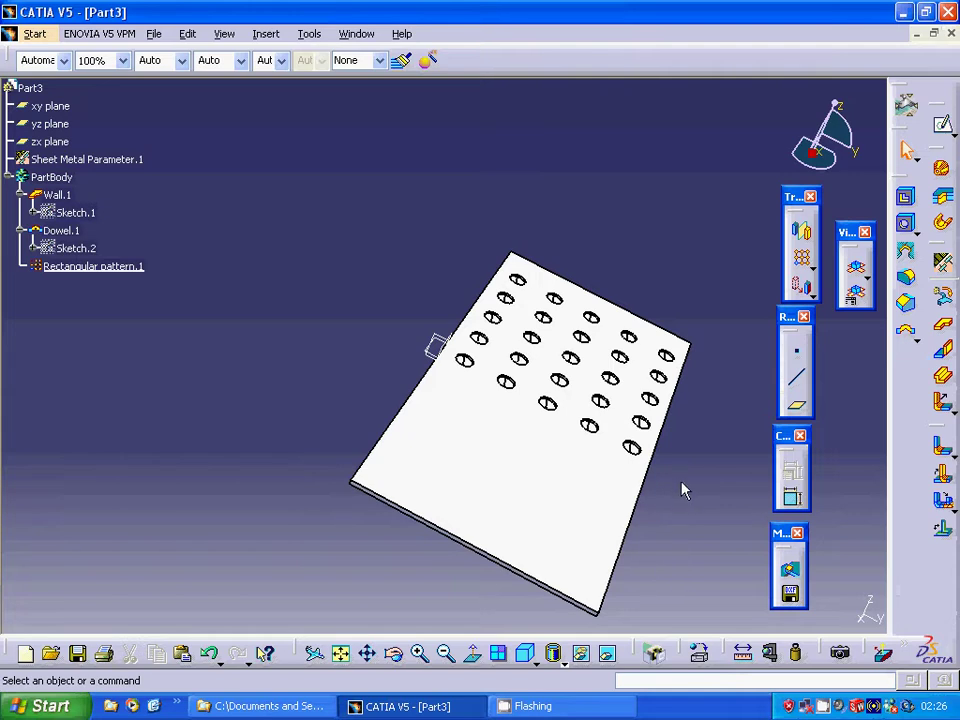
pyautogui.moveTo(336, 300); pyautogui.dragTo(285, 386, button='middle')
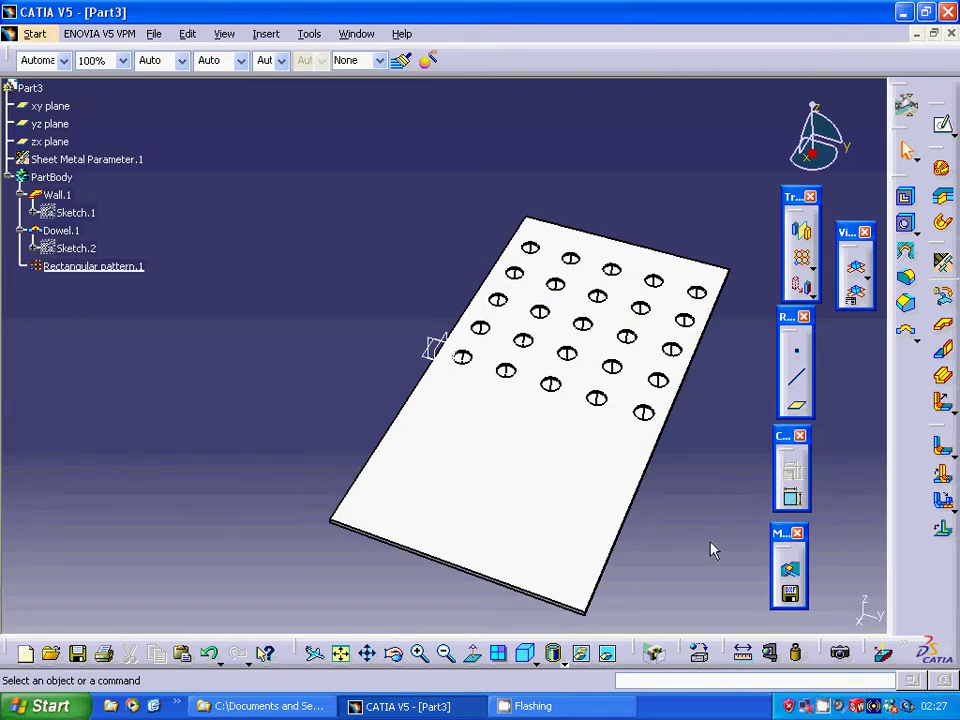
pyautogui.click(574, 471)
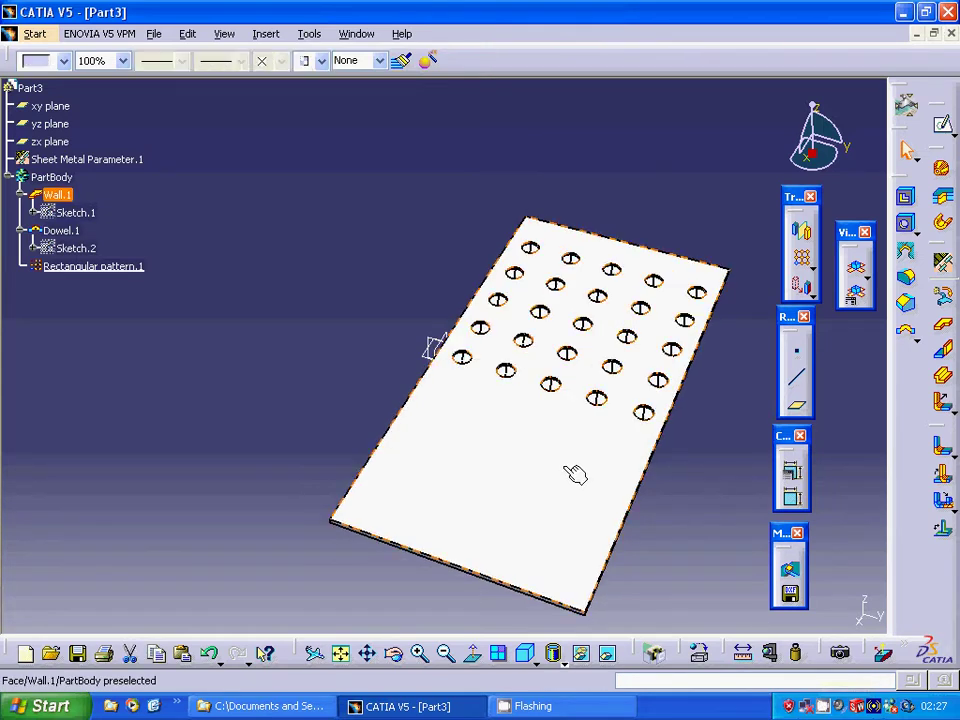
# - Sketch an open U-shaped profile of three 40 mm lines on the undimpled half of the wall's upper face, open toward one long edge
pyautogui.click(524, 505)
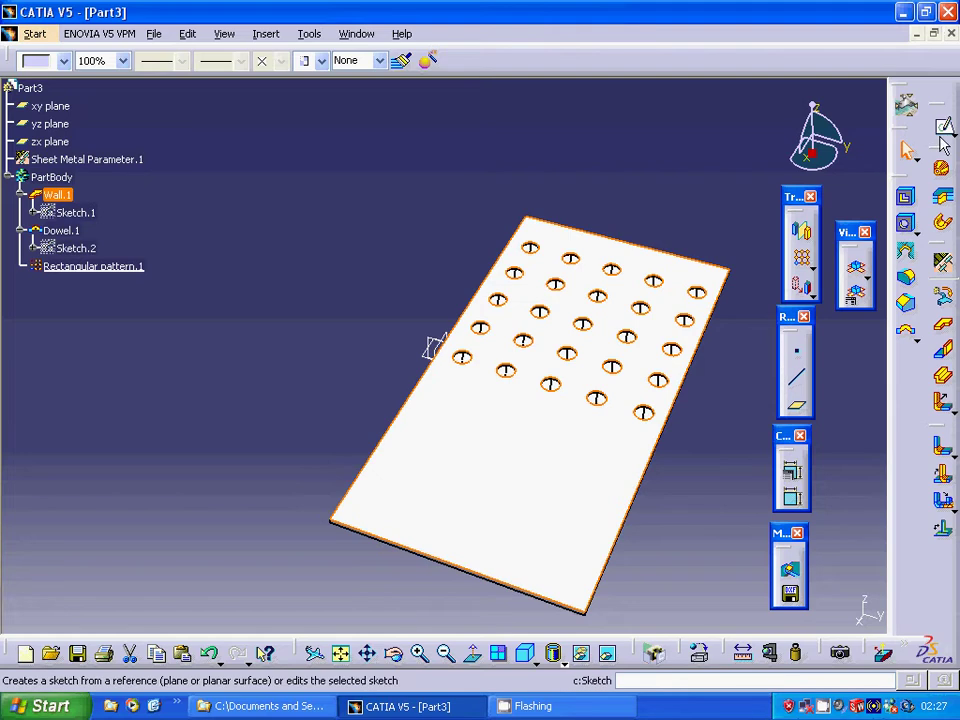
pyautogui.click(944, 130)
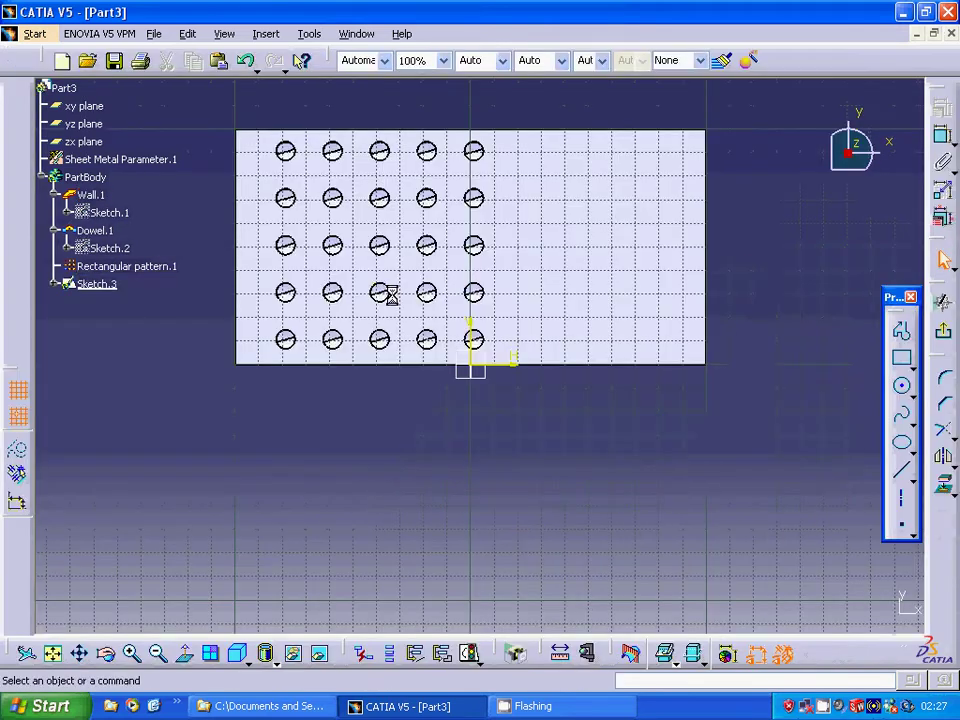
pyautogui.click(902, 332)
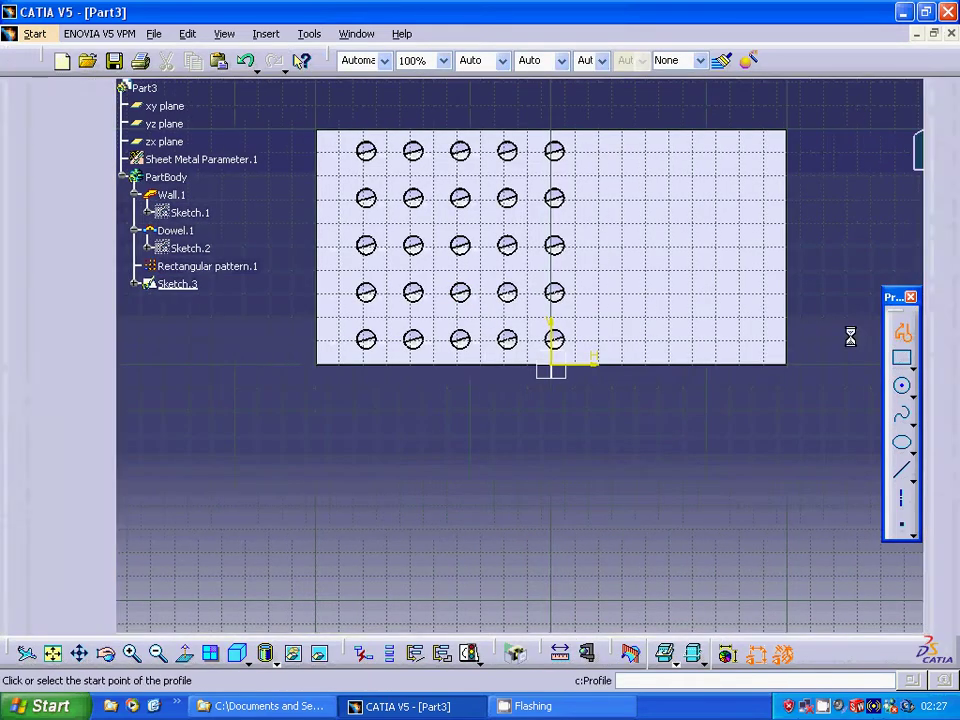
pyautogui.click(699, 224)
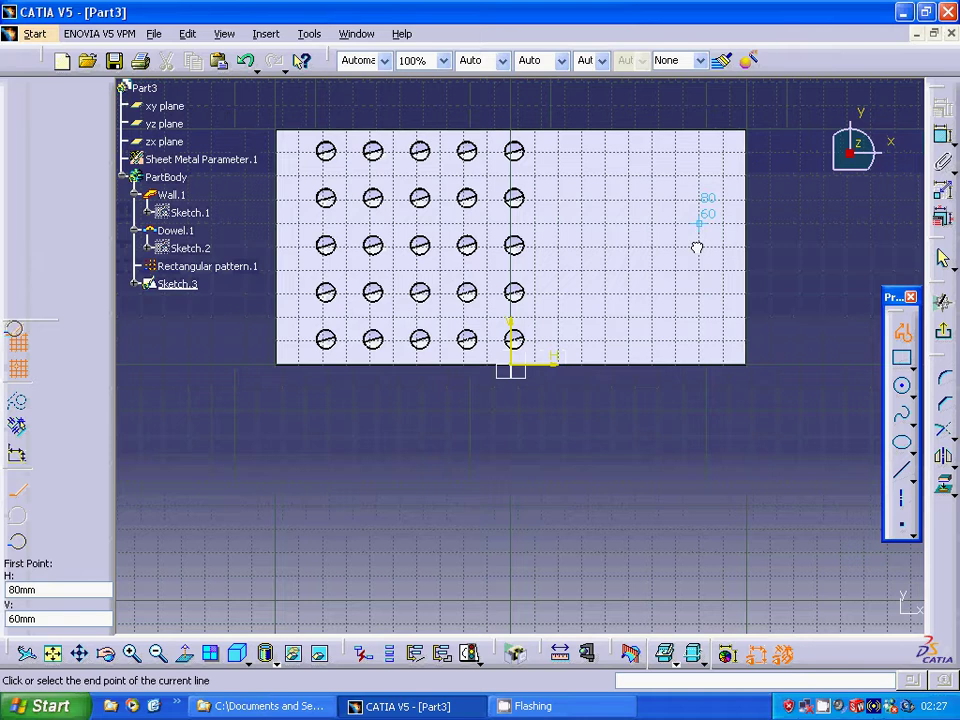
pyautogui.click(699, 318)
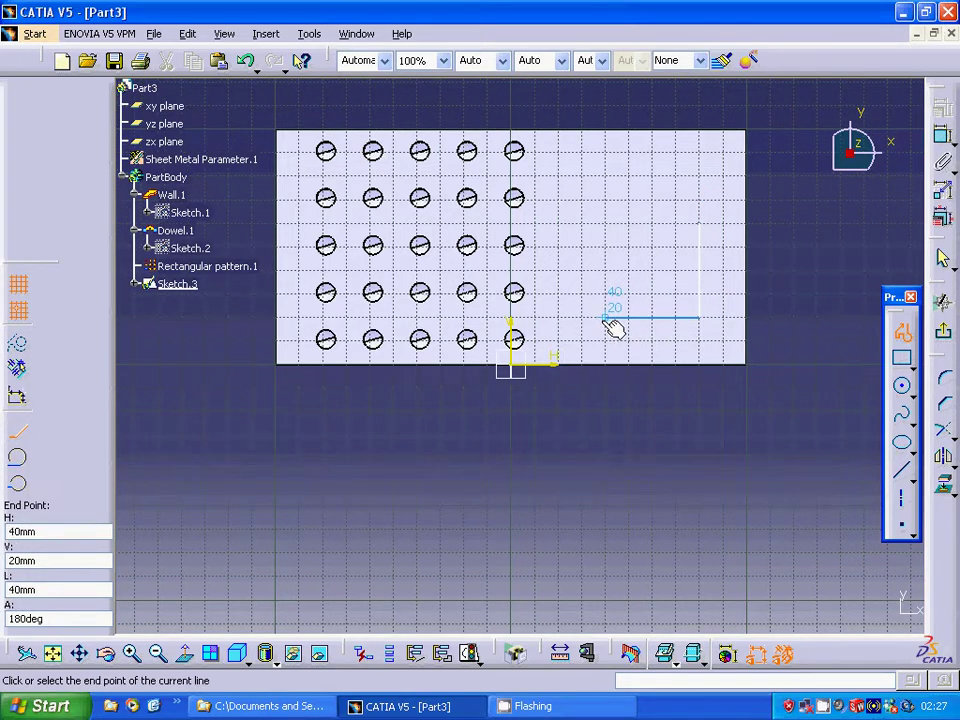
pyautogui.click(605, 318)
pyautogui.click(606, 226)
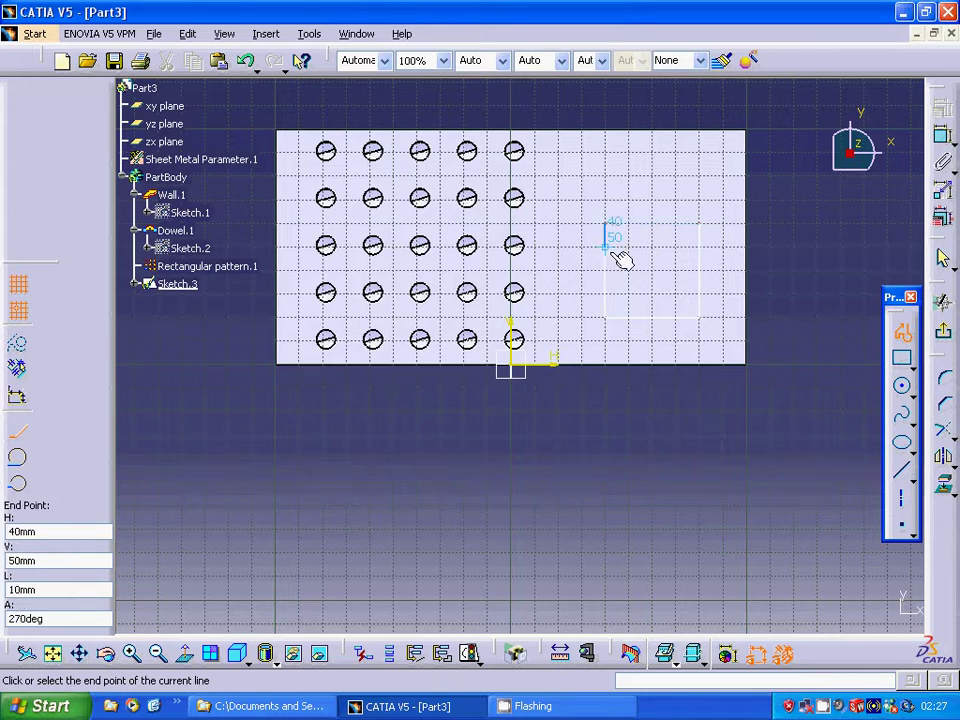
pyautogui.press('Escape')
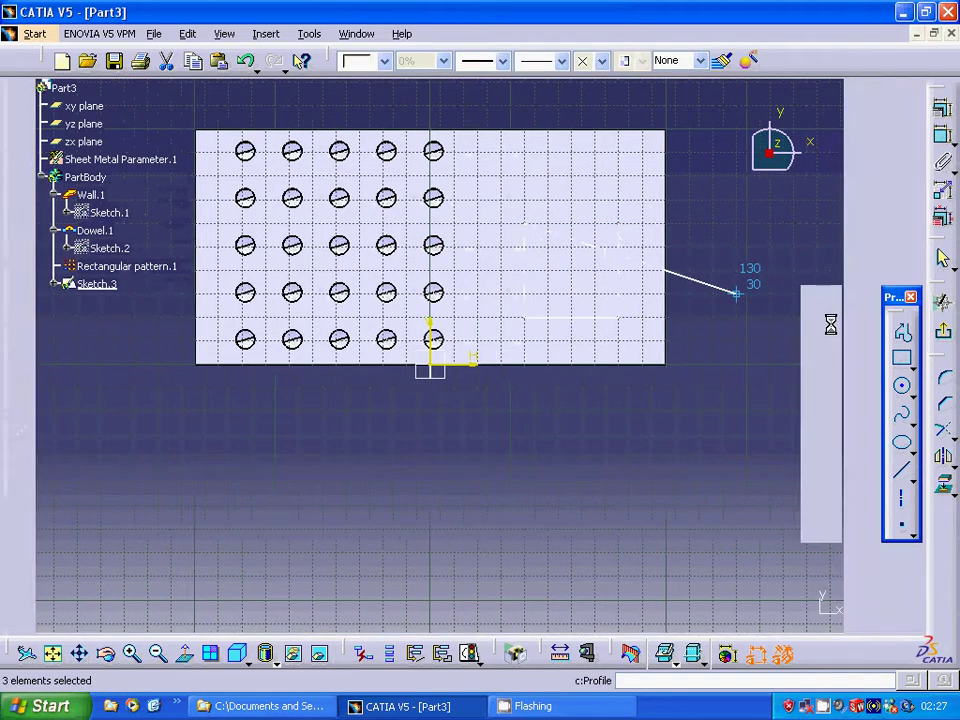
# - Add a circle of 20 mm radius centred between the profile's two open ends, passing through both endpoints
pyautogui.click(903, 393)
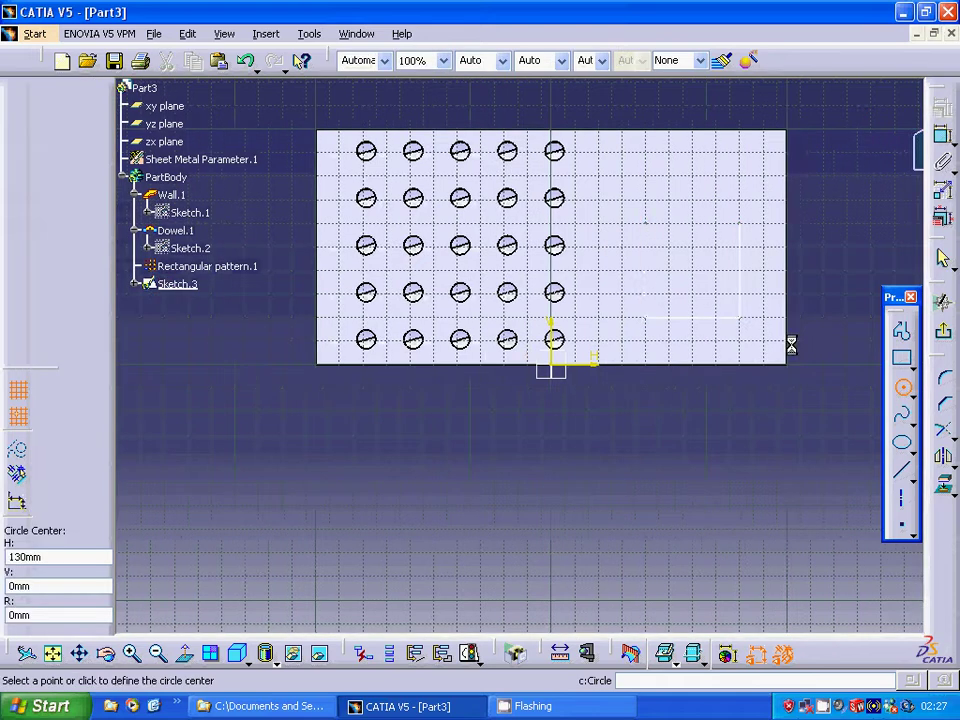
pyautogui.click(699, 227)
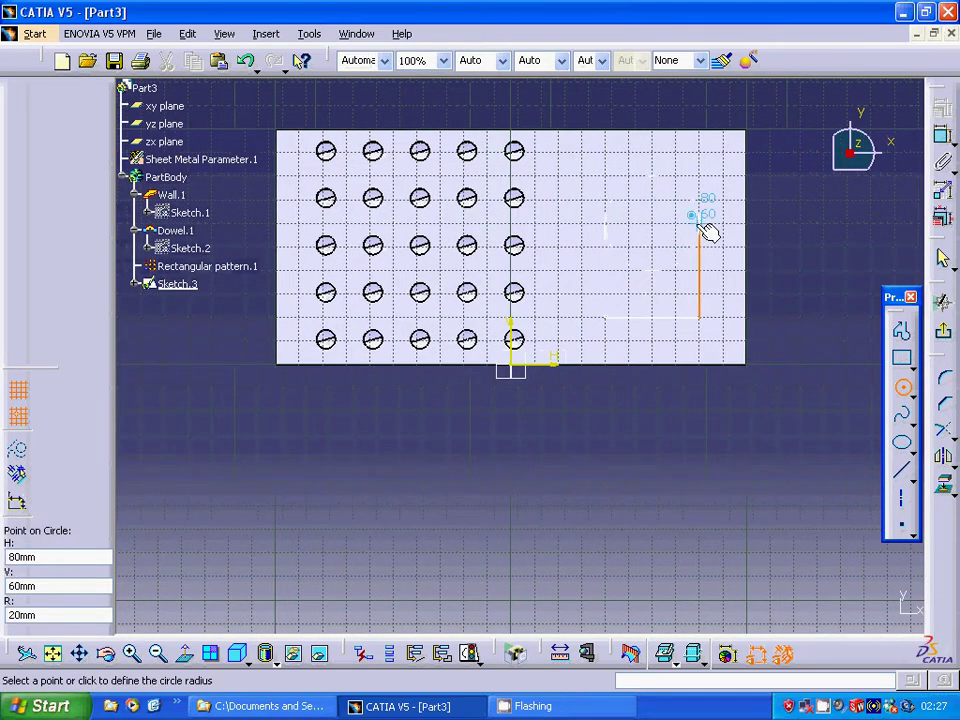
pyautogui.click(705, 232)
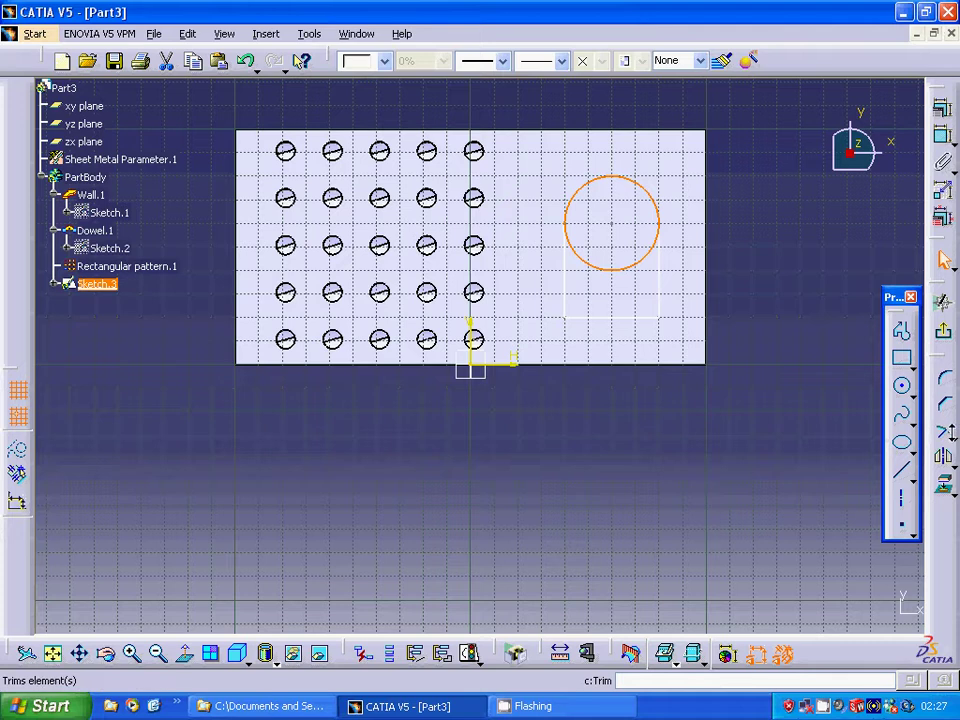
# - Quick-trim the circle's half inside the U-shaped profile to close it with a semicircular end, and exit the sketch
pyautogui.click(946, 434)
pyautogui.click(951, 441)
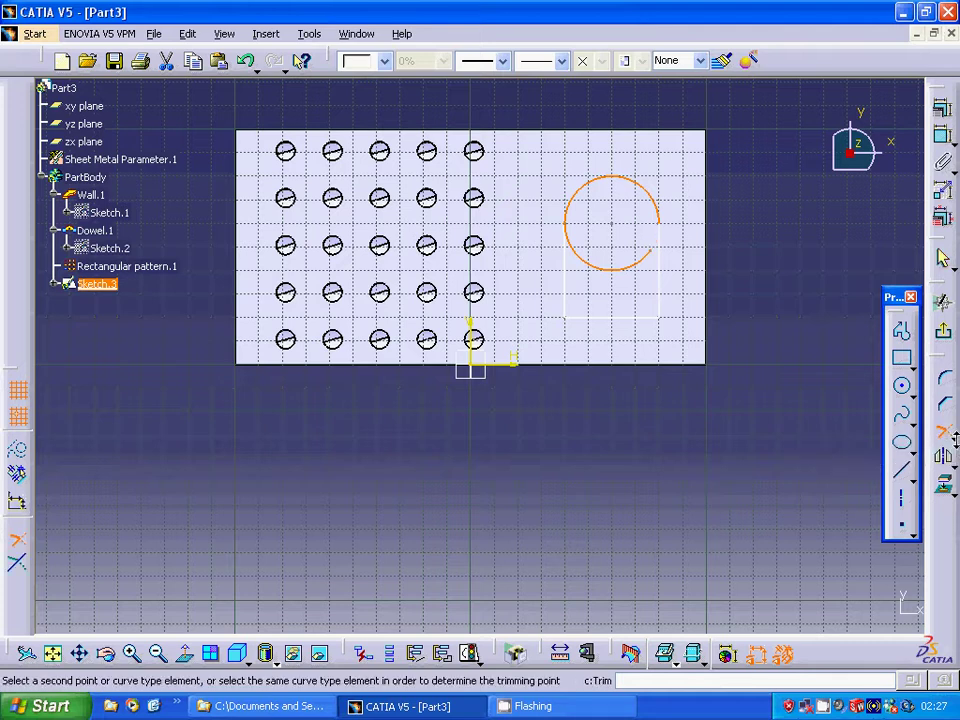
pyautogui.click(950, 441)
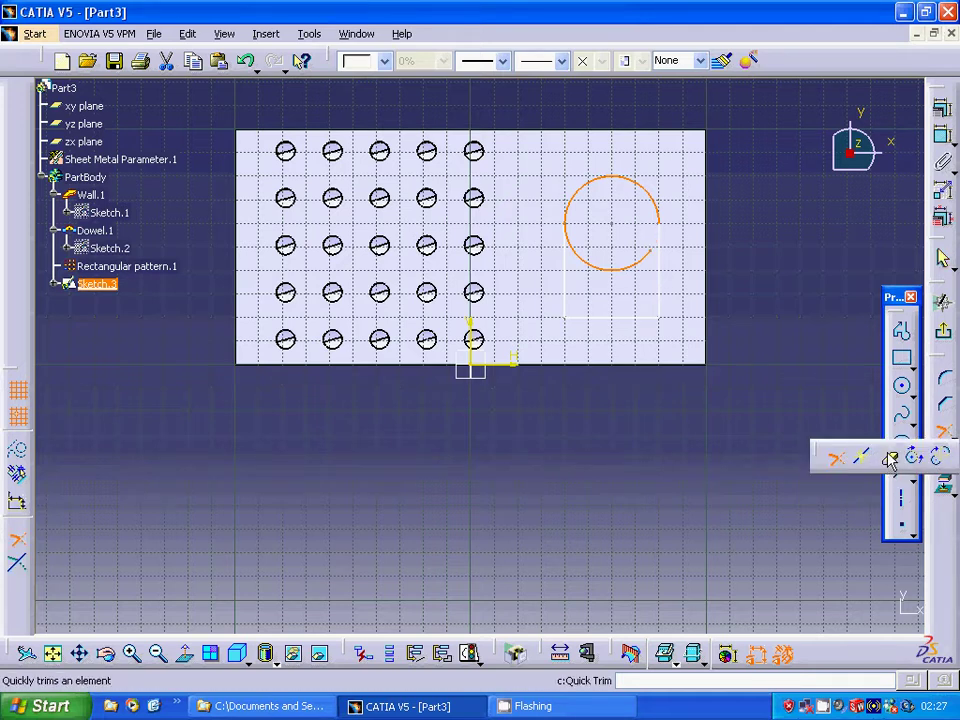
pyautogui.click(889, 459)
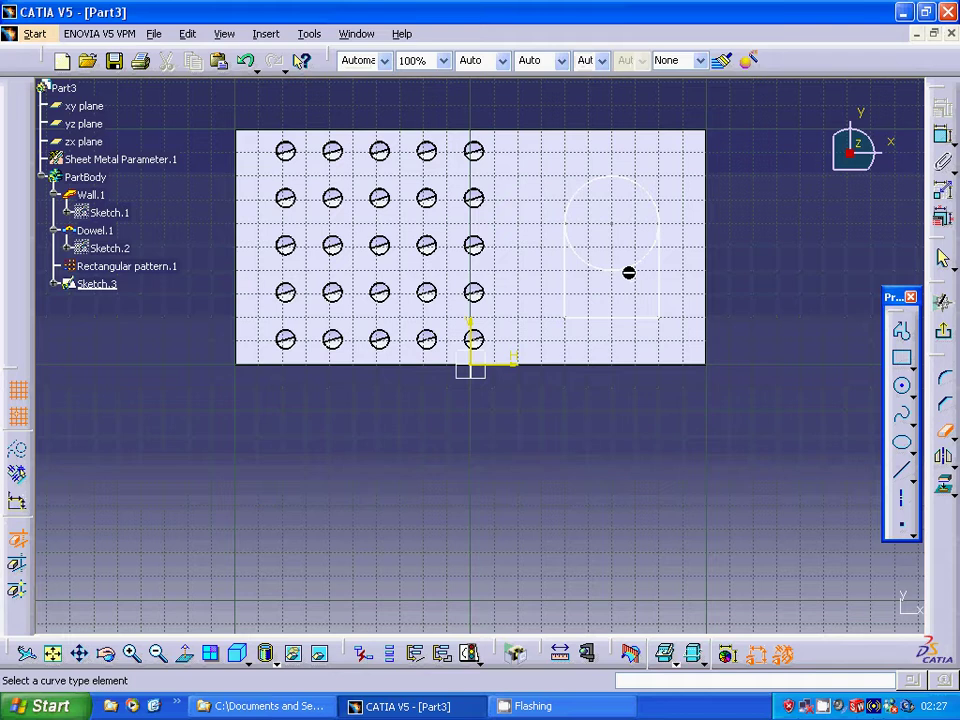
pyautogui.click(632, 271)
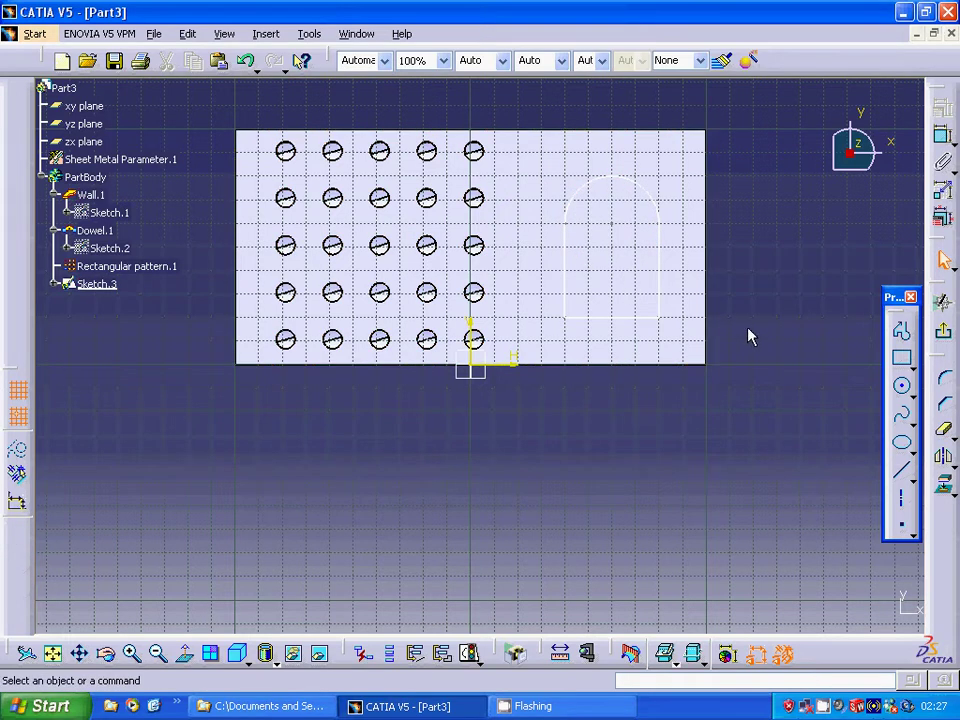
pyautogui.click(944, 338)
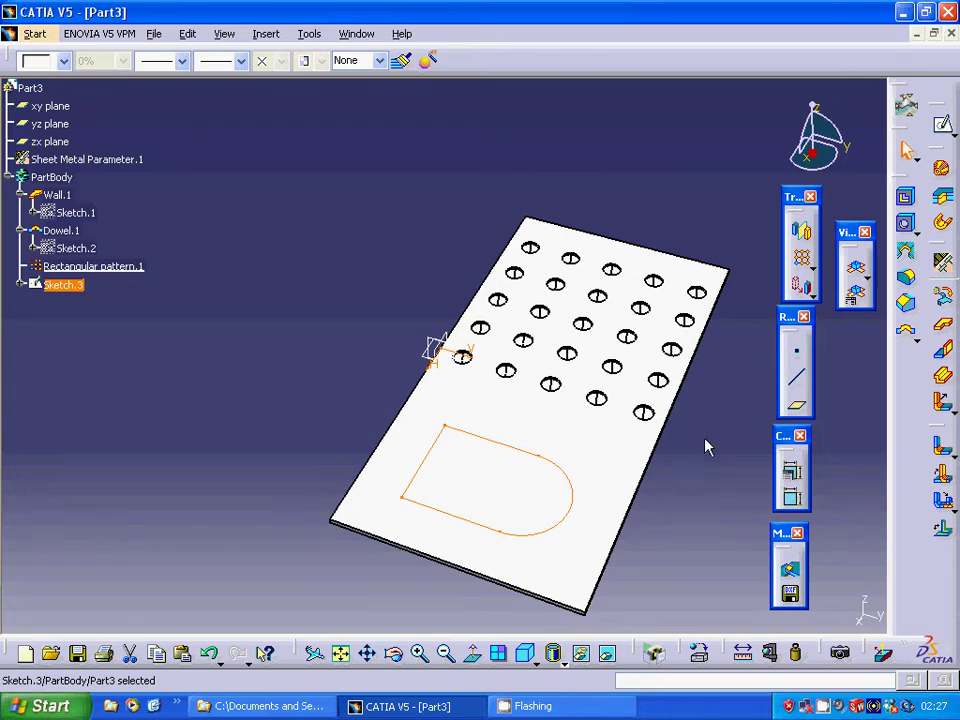
# - Start a flanged cutout from the D-shaped sketch, set its height to 6 mm and preview it
pyautogui.click(906, 332)
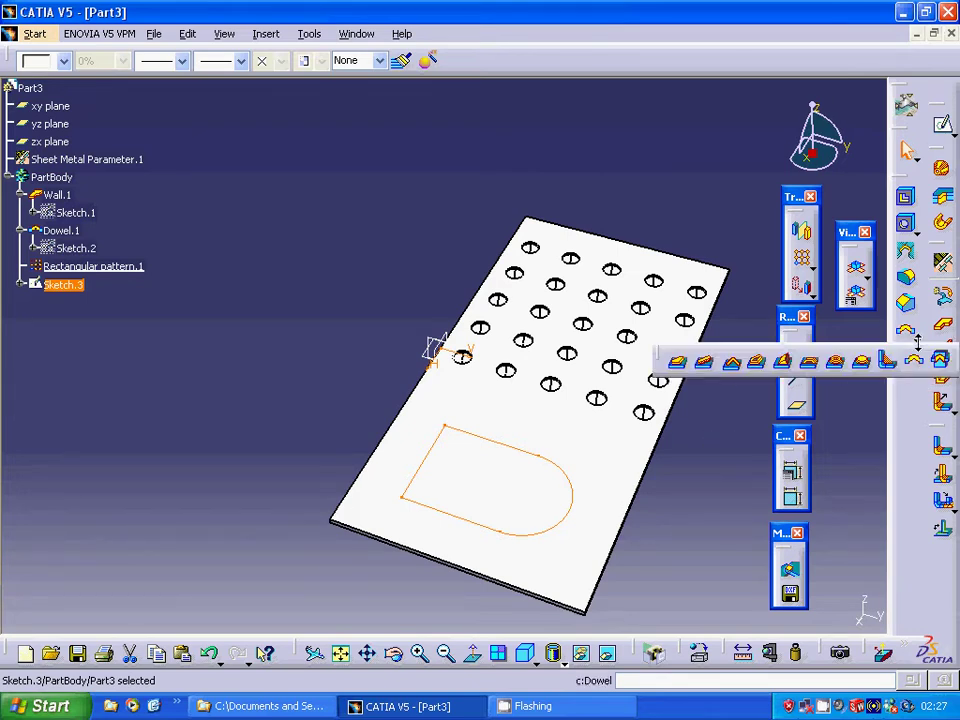
pyautogui.click(760, 370)
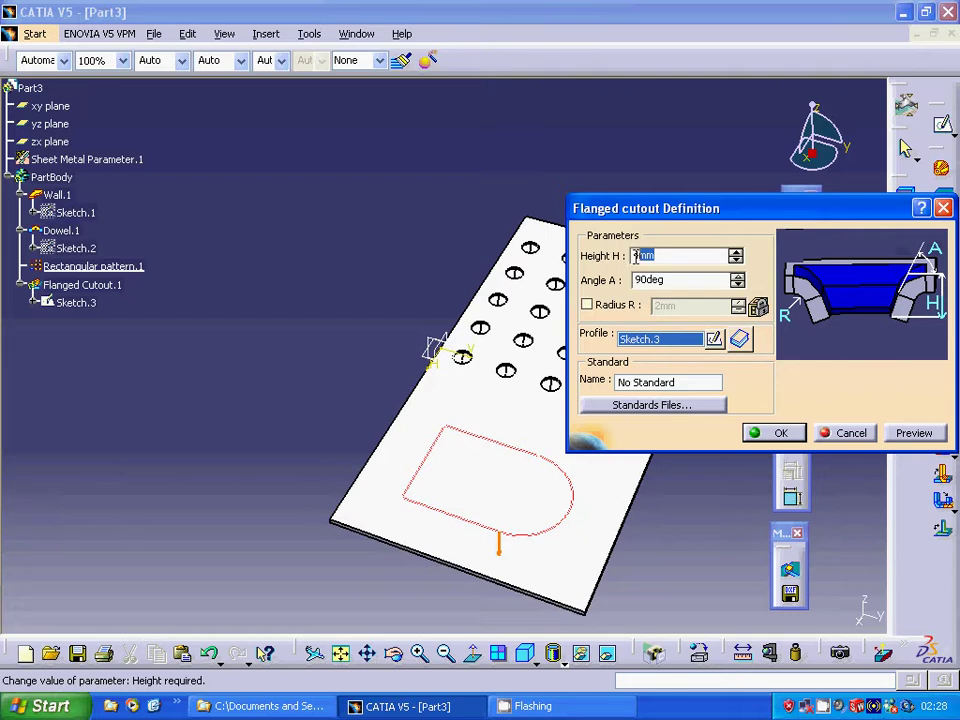
pyautogui.write('6')
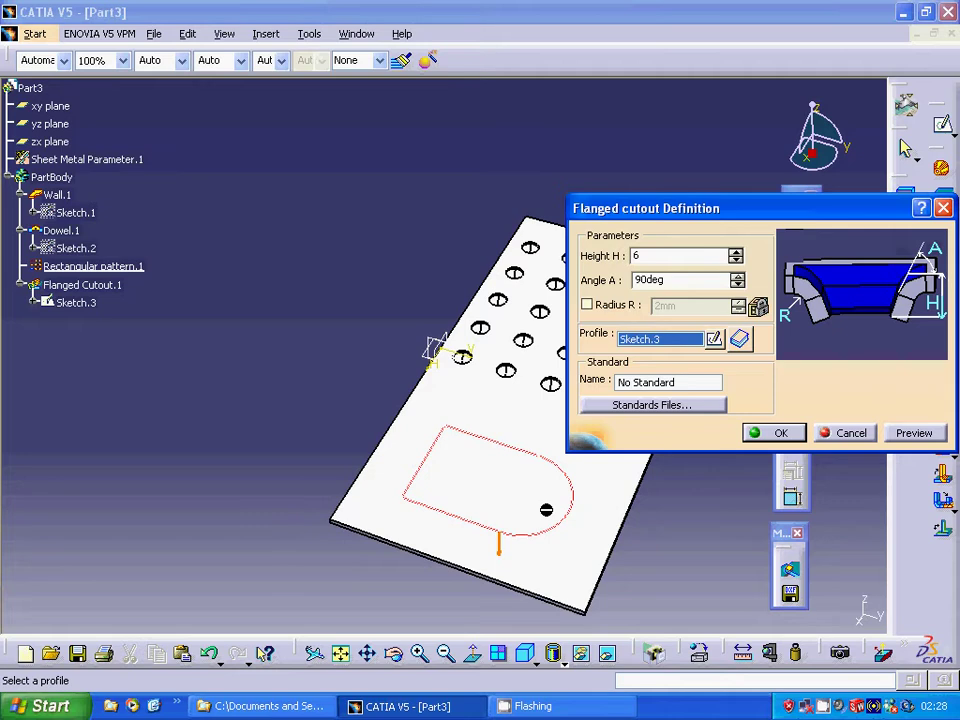
pyautogui.click(915, 439)
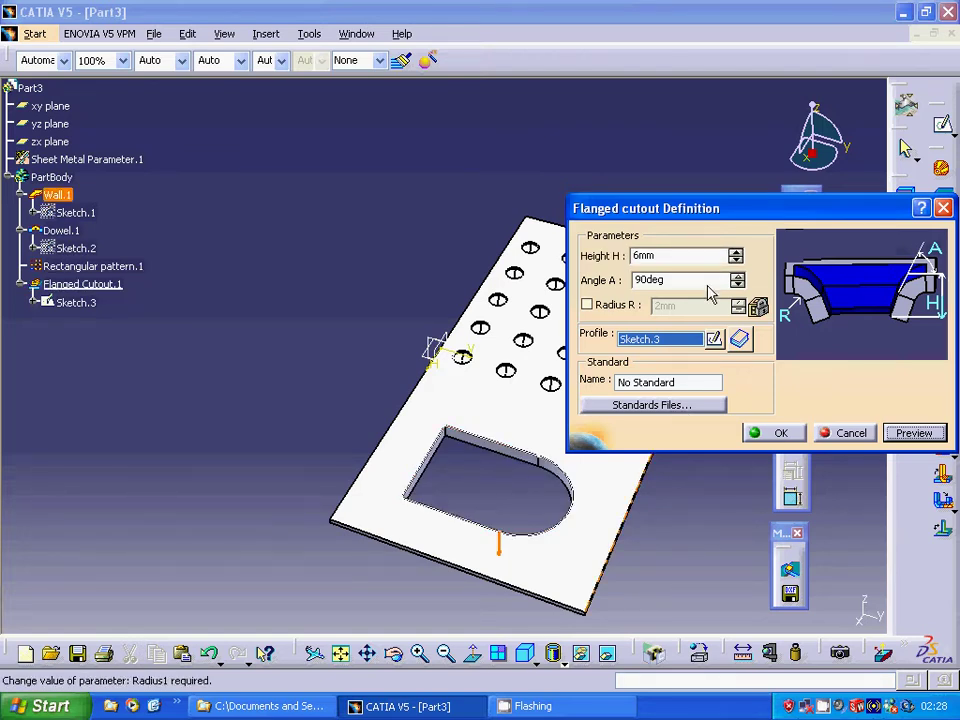
# - Set the flanged cutout's angle to 60 degrees and preview the sloped flange
pyautogui.click(688, 281)
pyautogui.moveTo(688, 281); pyautogui.dragTo(621, 280)
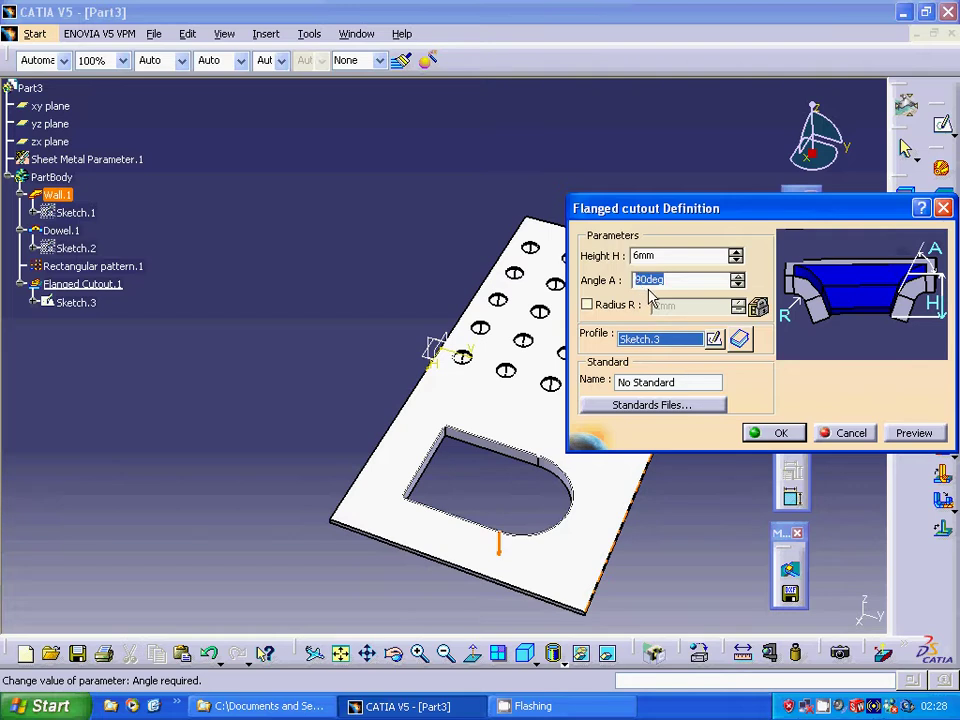
pyautogui.write('60')
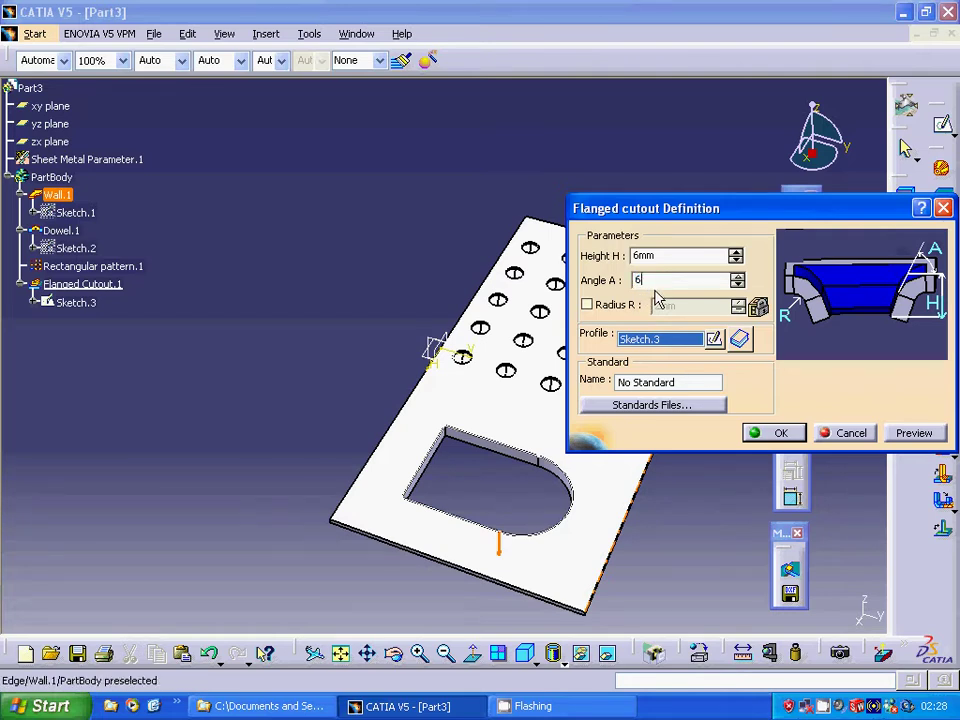
pyautogui.click(903, 432)
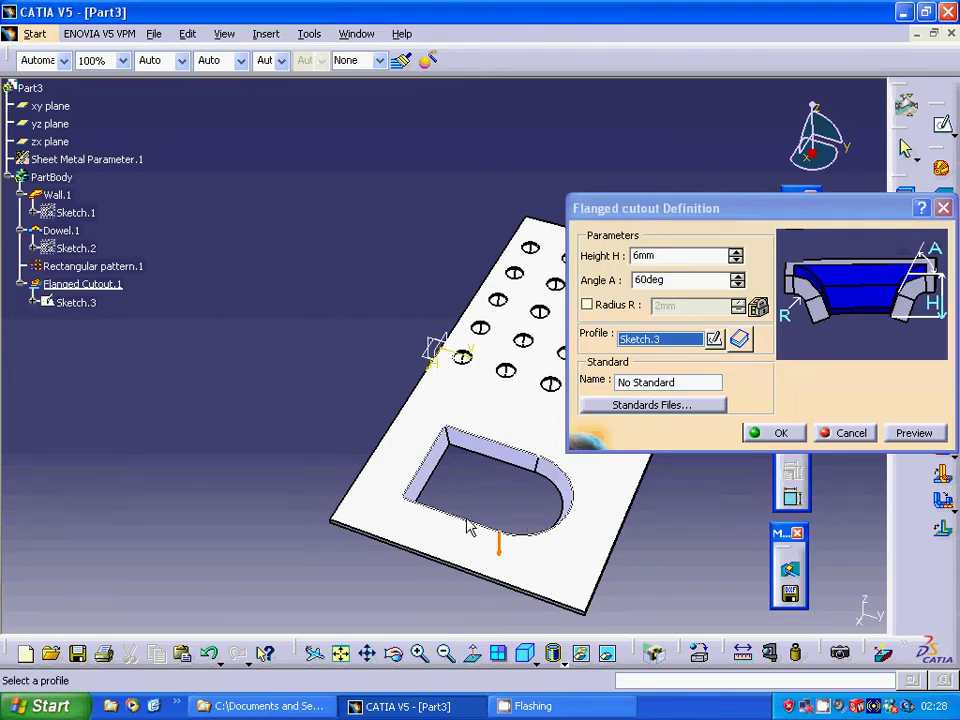
# - Enable the flanged cutout's radius at 2 mm, preview it and create the stamp
pyautogui.moveTo(479, 484)
pyautogui.mouseDown(button='middle')
pyautogui.moveTo(480, 381)
pyautogui.moveTo(477, 450)
pyautogui.moveTo(489, 494)
pyautogui.mouseUp(button='middle')
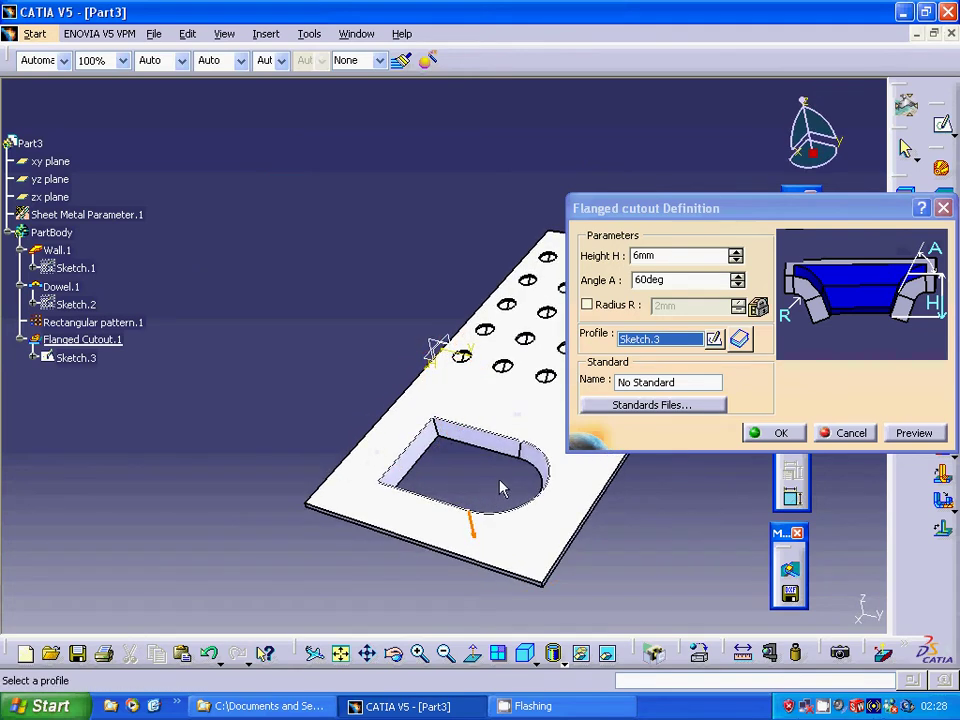
pyautogui.click(588, 305)
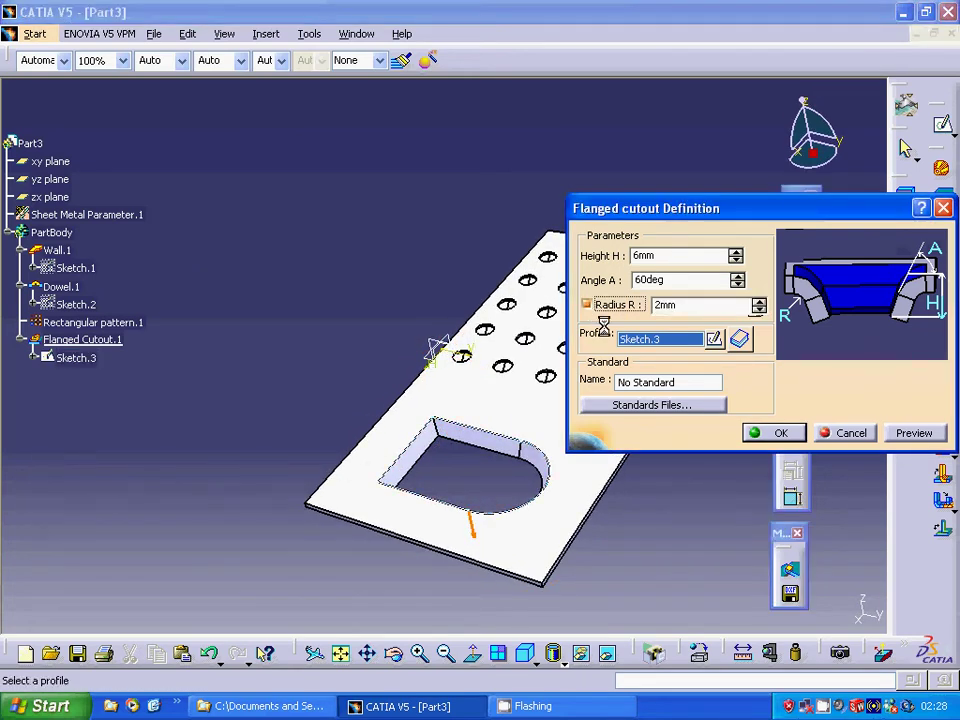
pyautogui.click(916, 436)
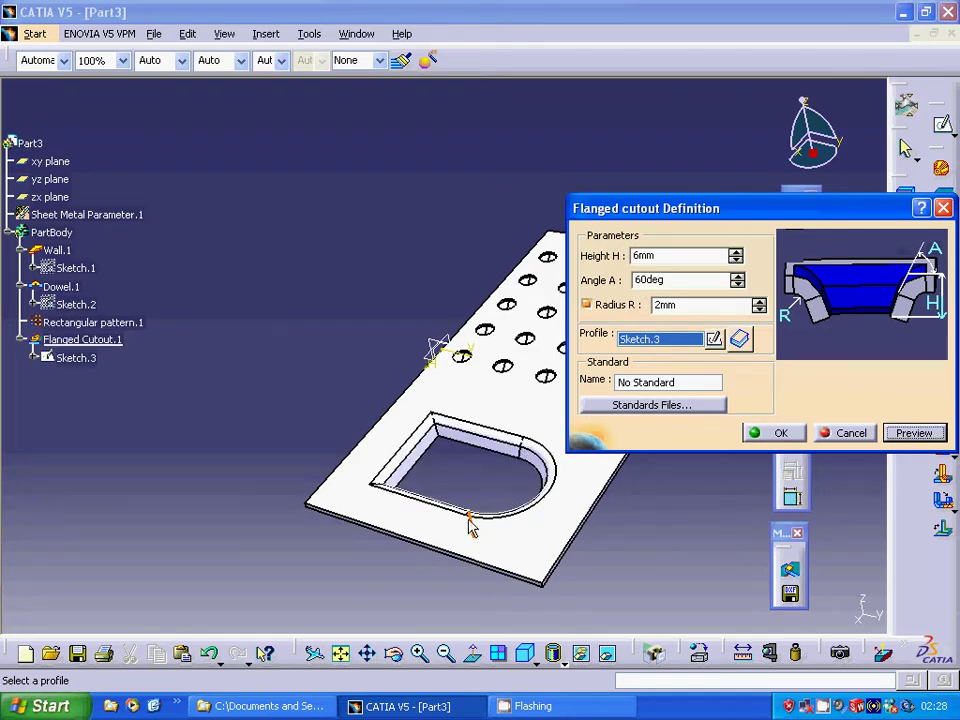
pyautogui.click(778, 433)
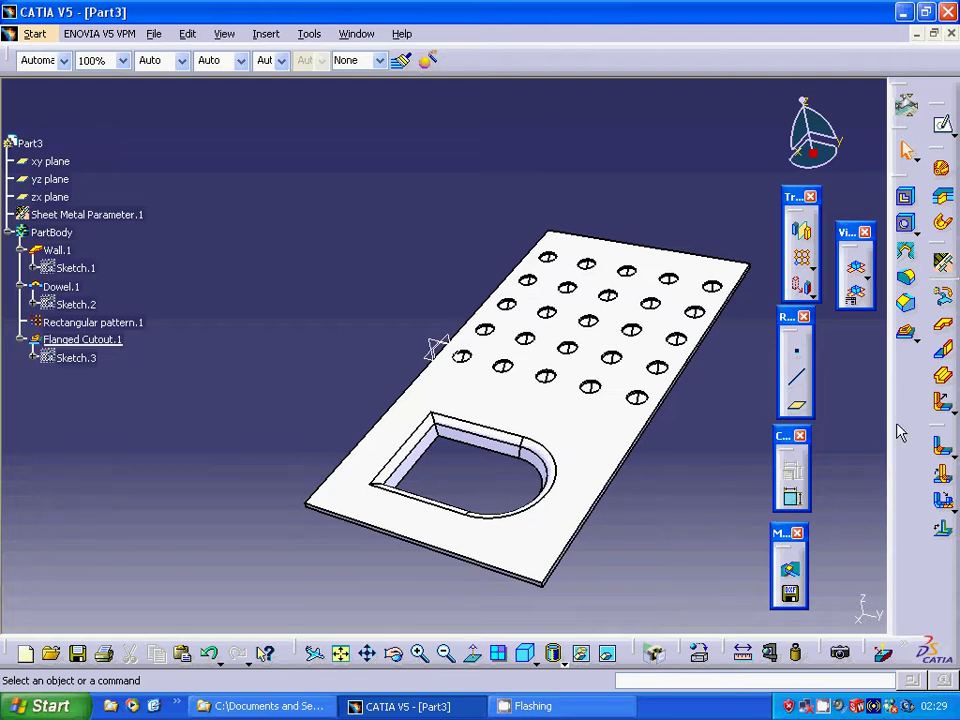
# - Create a 50 mm long flange at 90 degrees on the wall's short edge near the cutout, with its direction reversed to point upward
pyautogui.click(941, 446)
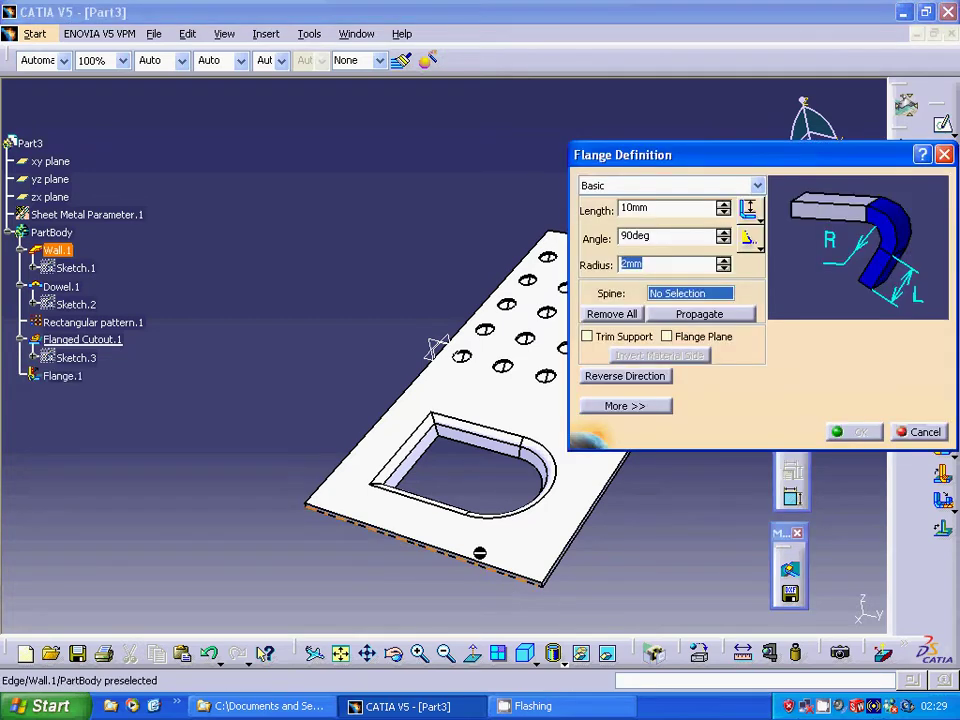
pyautogui.click(487, 569)
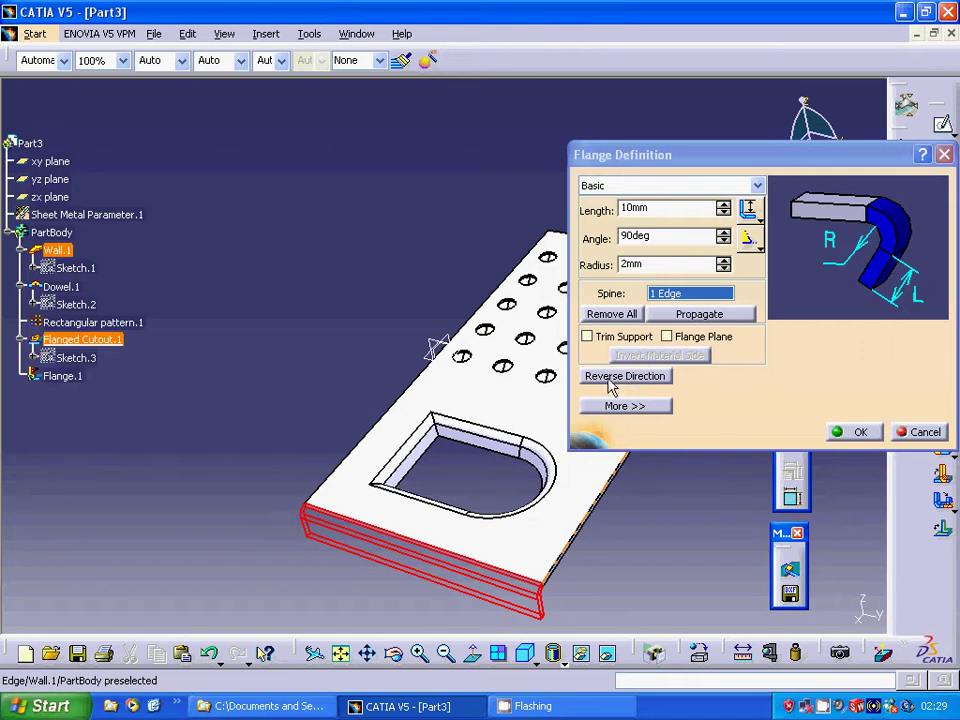
pyautogui.click(612, 385)
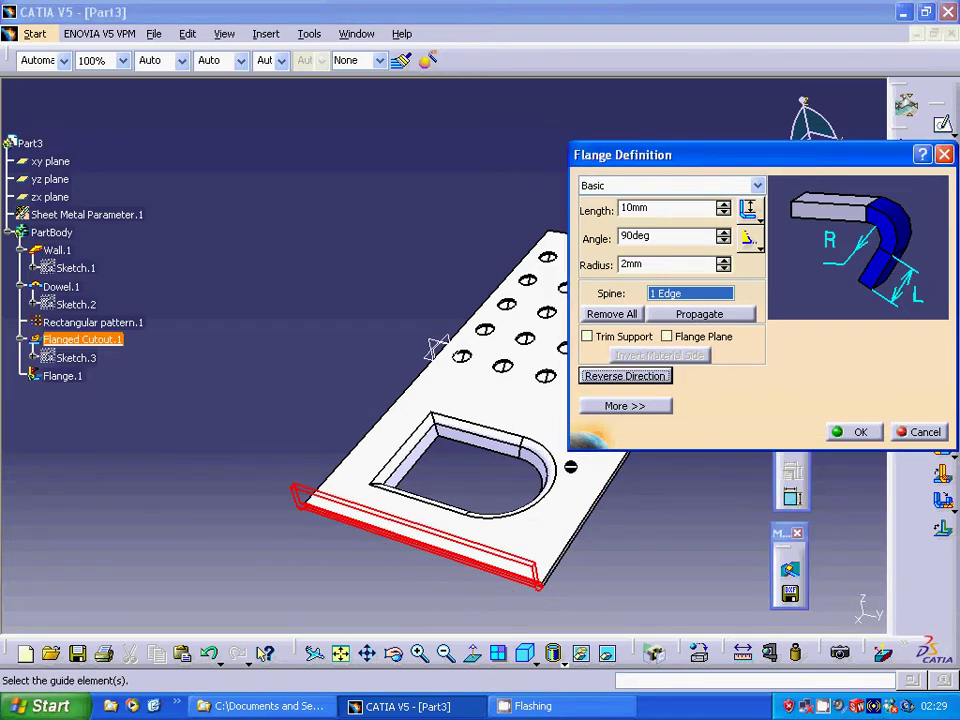
pyautogui.doubleClick(640, 208)
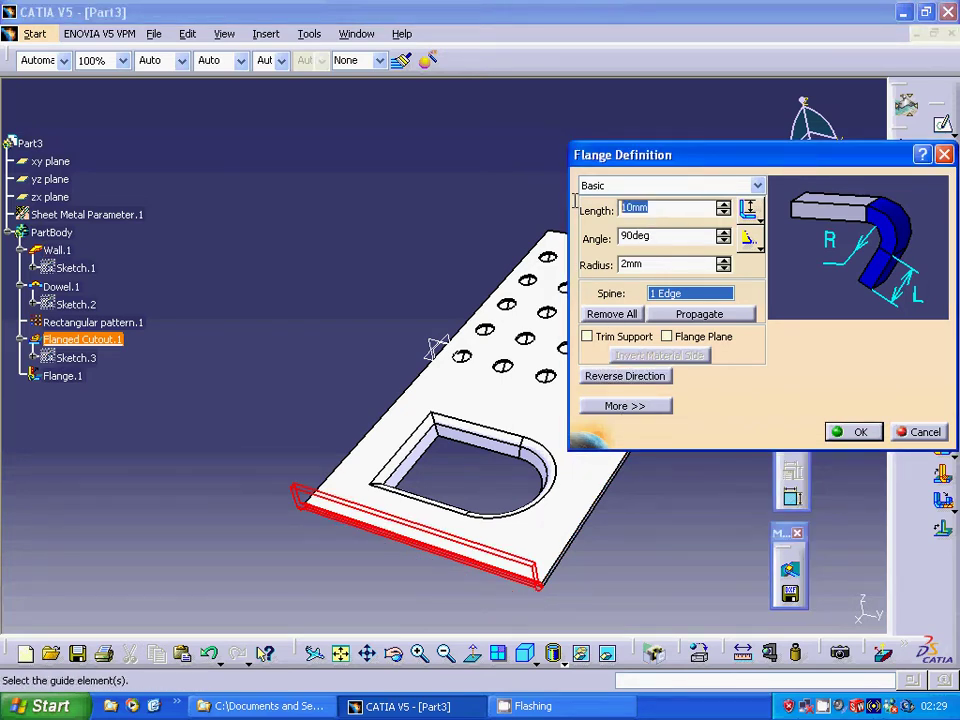
pyautogui.write('50')
pyautogui.click(845, 433)
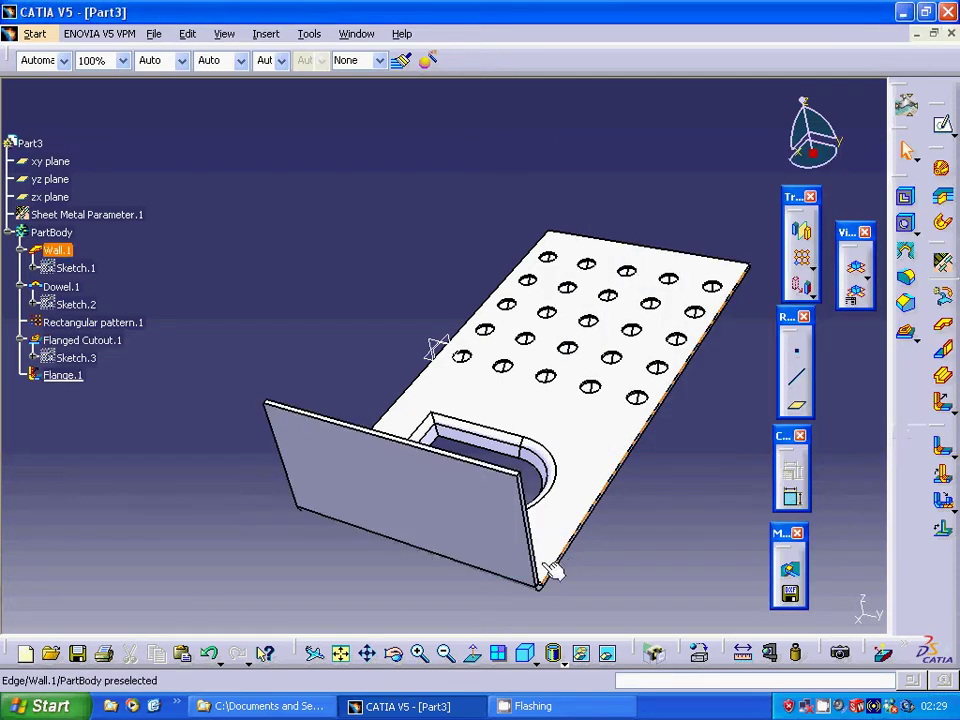
# - Start a sketch on the flange's outer face and draw a slanted line from (20, 10) to (40, 40) mm
pyautogui.click(414, 514)
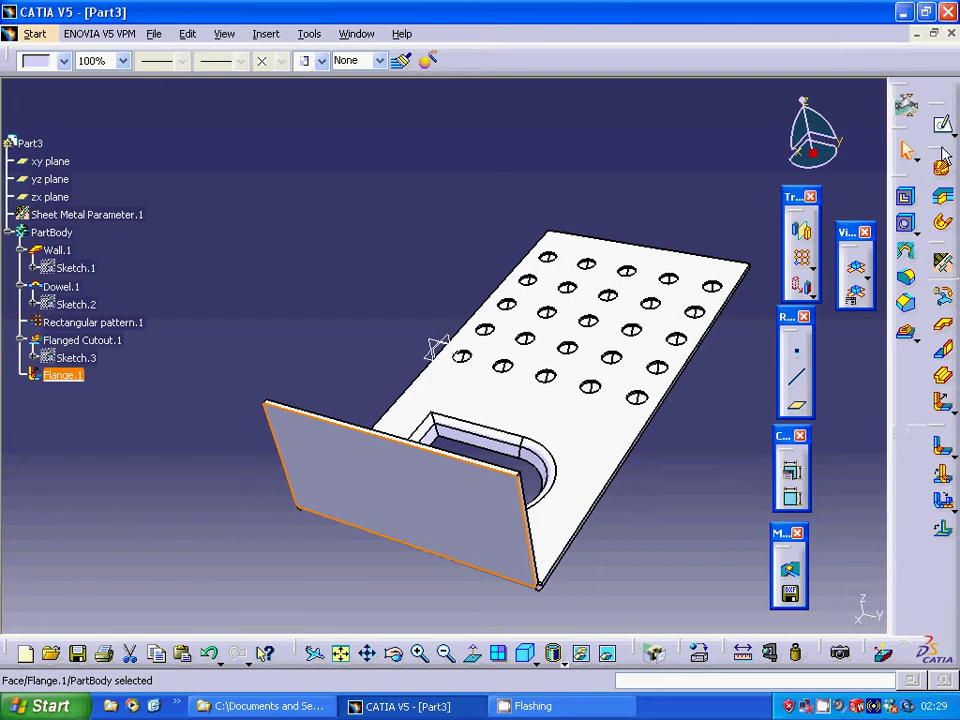
pyautogui.click(942, 126)
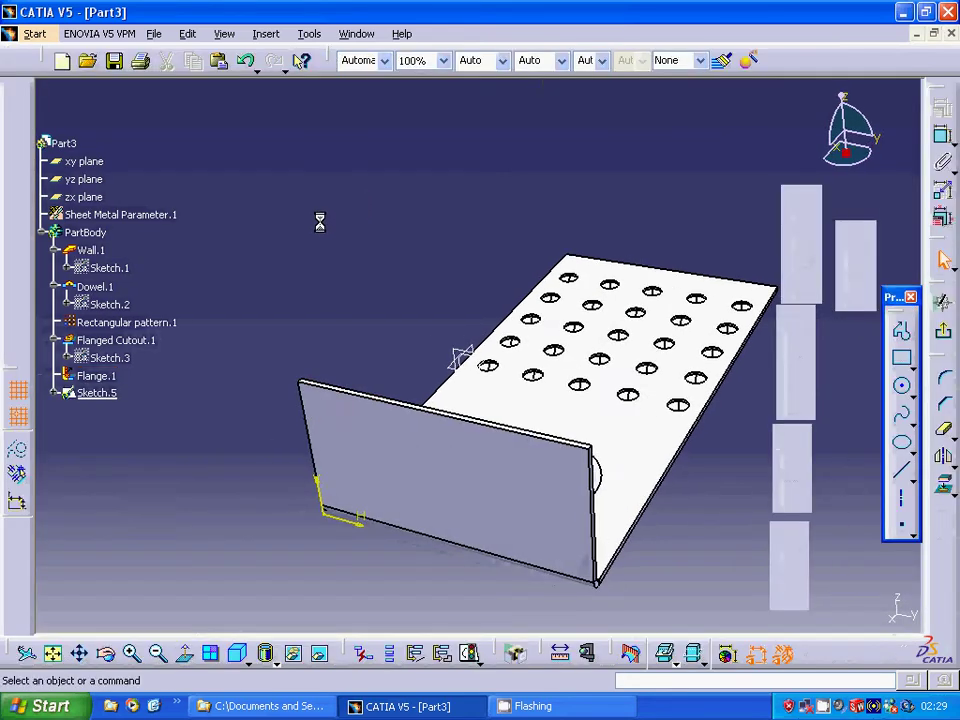
pyautogui.click(55, 653)
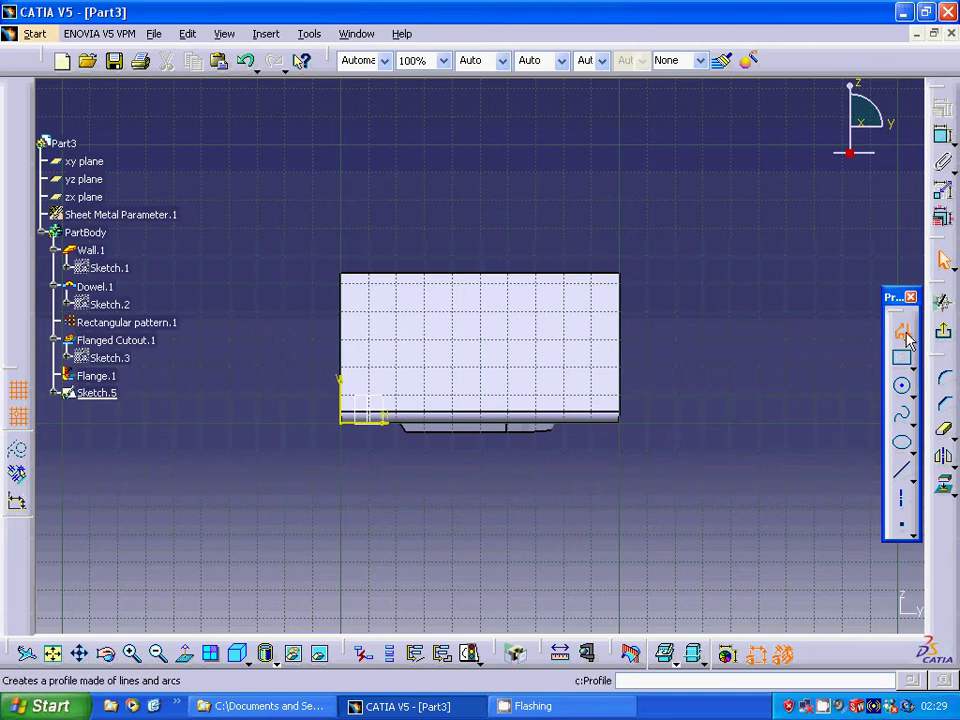
pyautogui.click(903, 334)
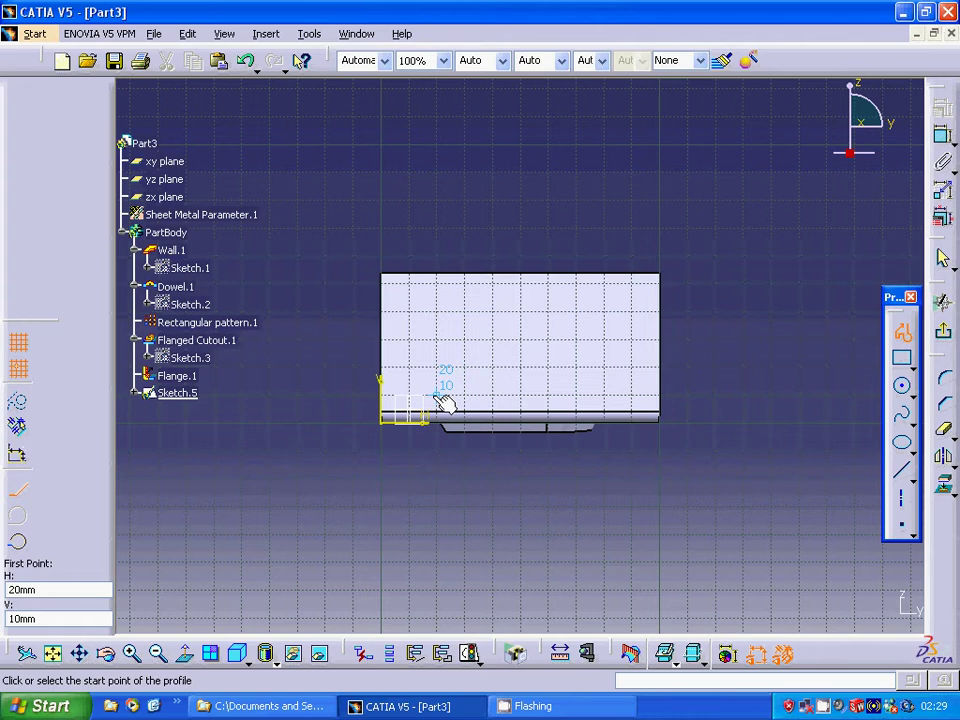
pyautogui.click(443, 400)
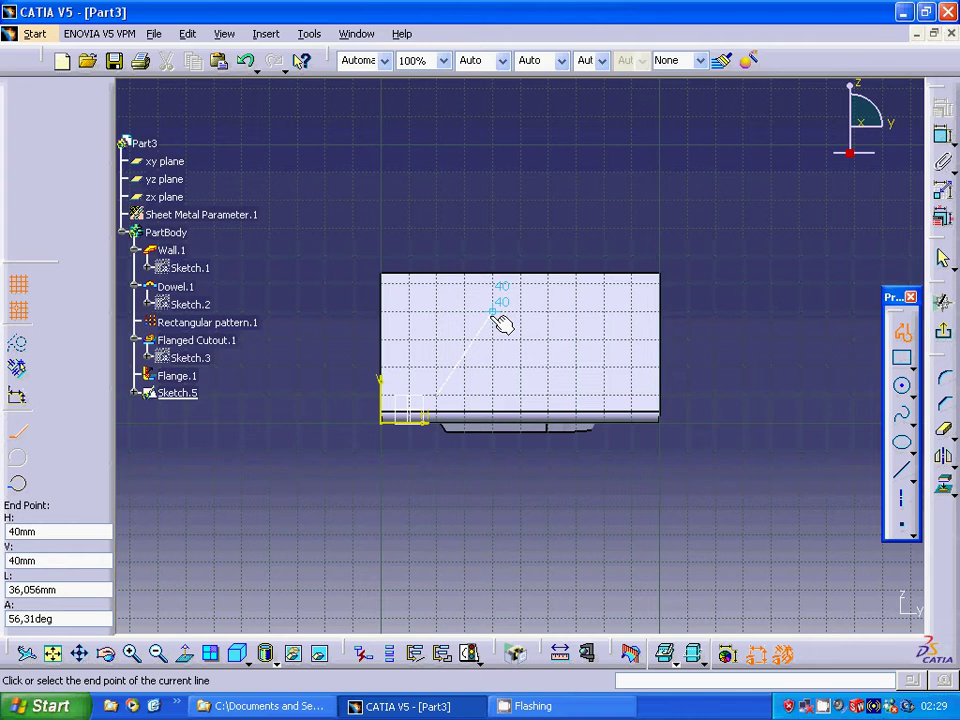
pyautogui.click(492, 314)
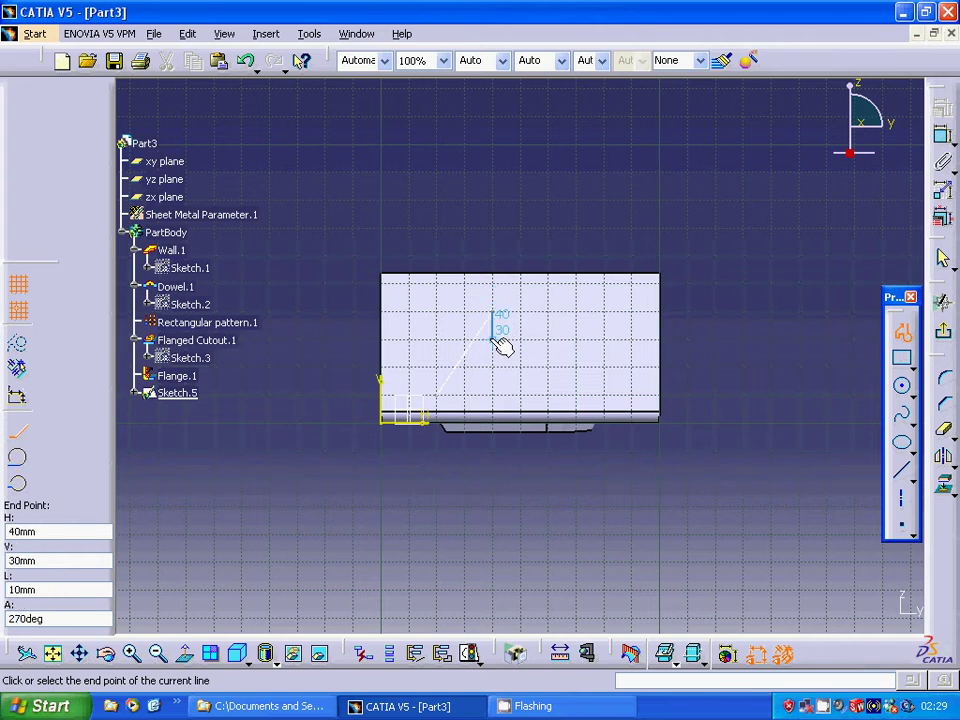
pyautogui.press('Escape')
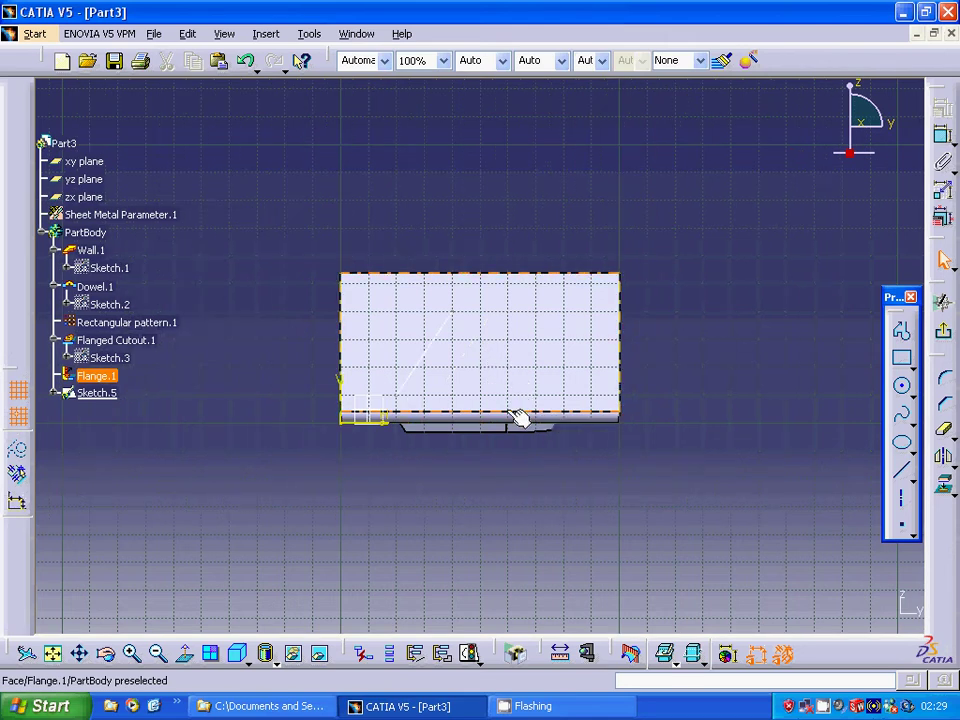
# - Draw an opposing slanted line from (80, 10) to (60, 40) mm in the flange sketch
pyautogui.click(901, 470)
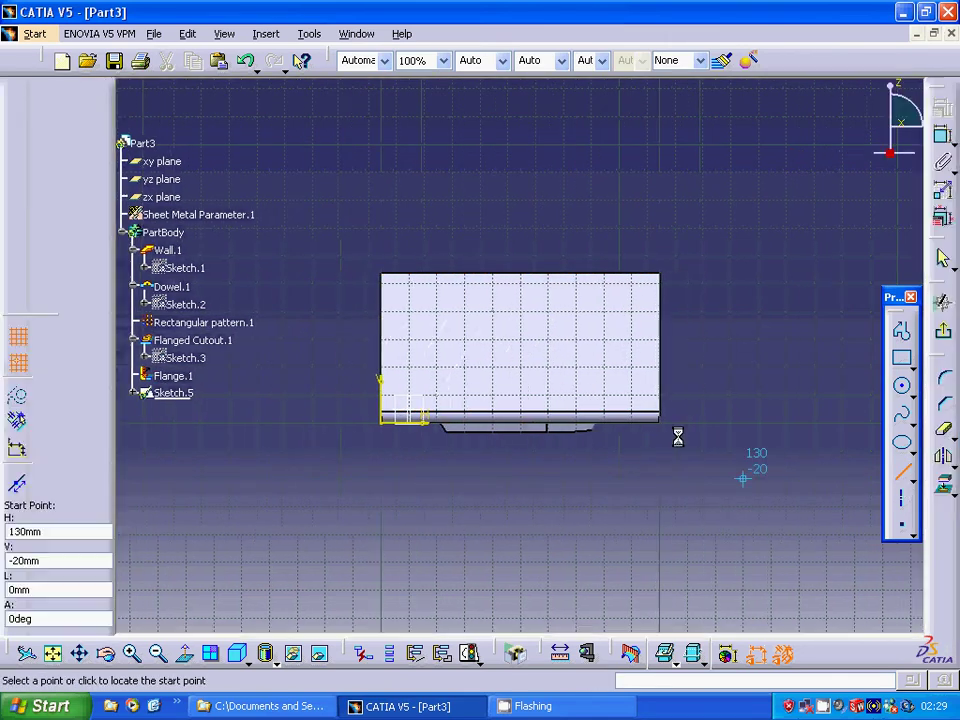
pyautogui.click(605, 396)
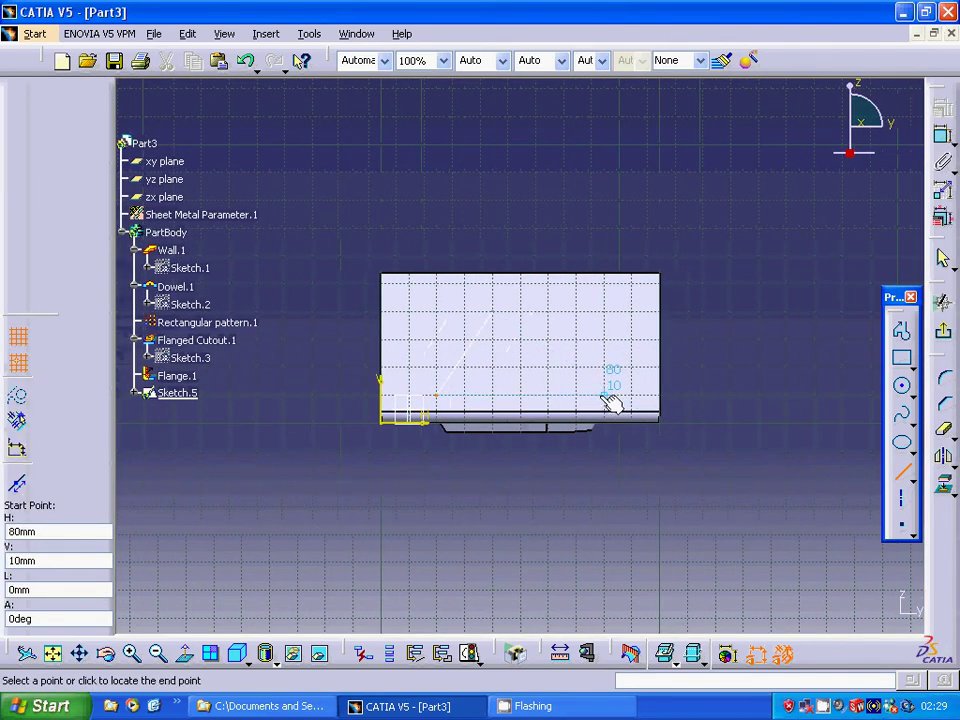
pyautogui.click(548, 313)
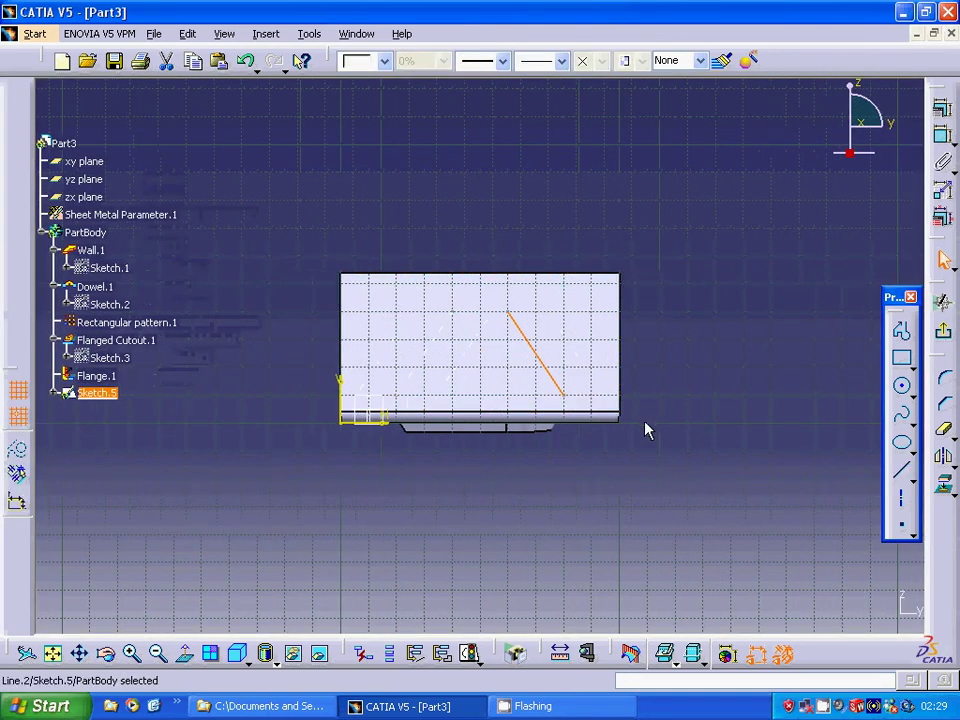
# - Draw an ellipse centred at (50, 40) mm with radii 10 mm and about 6.67 mm, and trim away its lower arc between the slanted lines
pyautogui.click(901, 442)
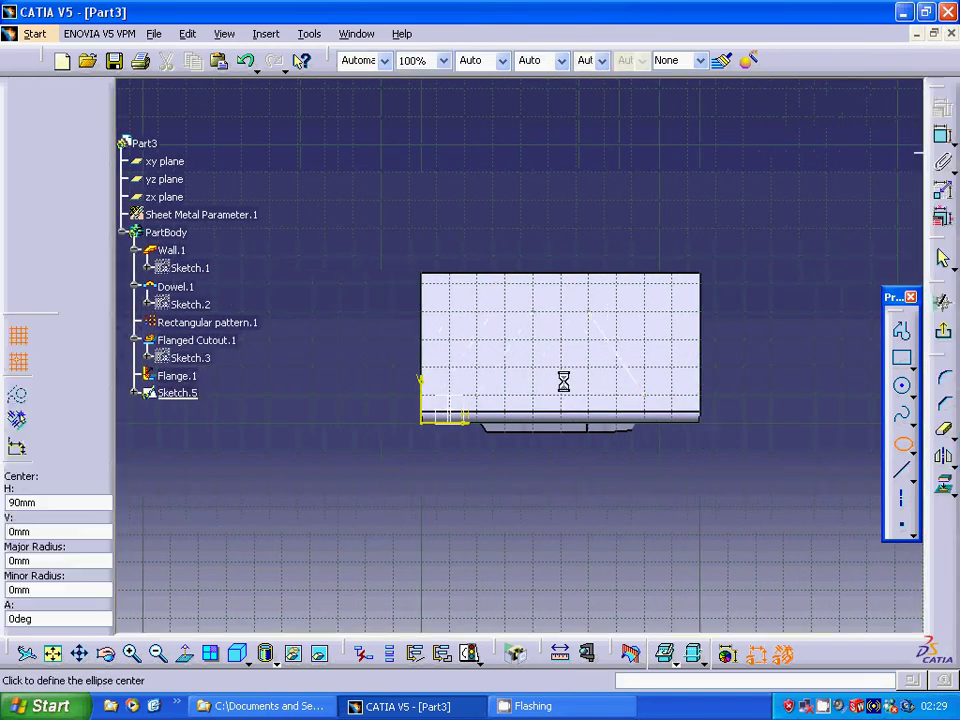
pyautogui.click(548, 313)
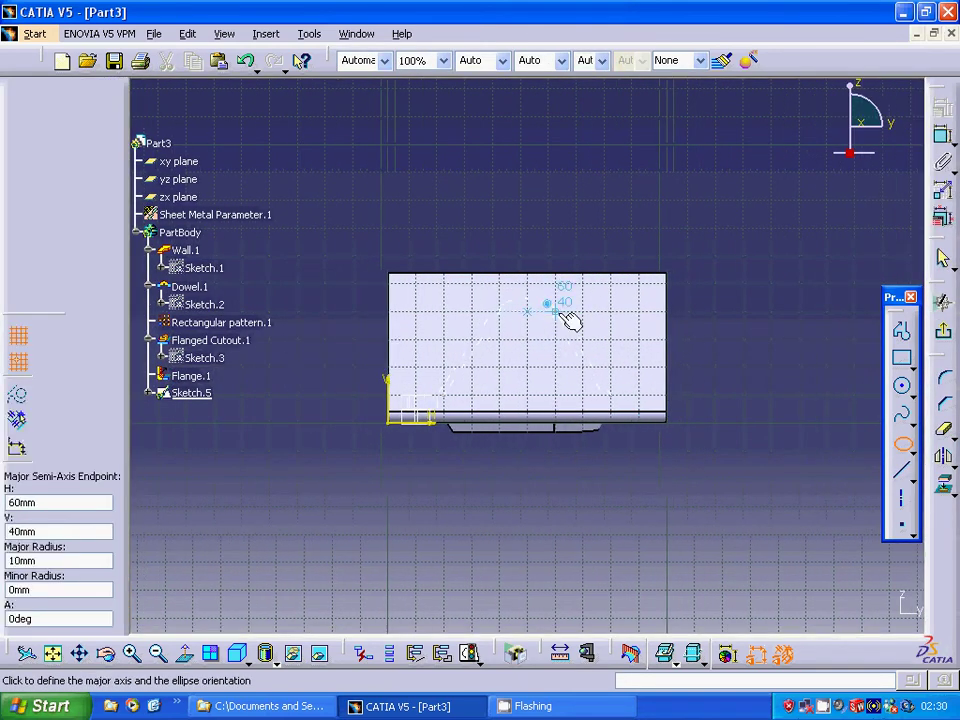
pyautogui.click(568, 318)
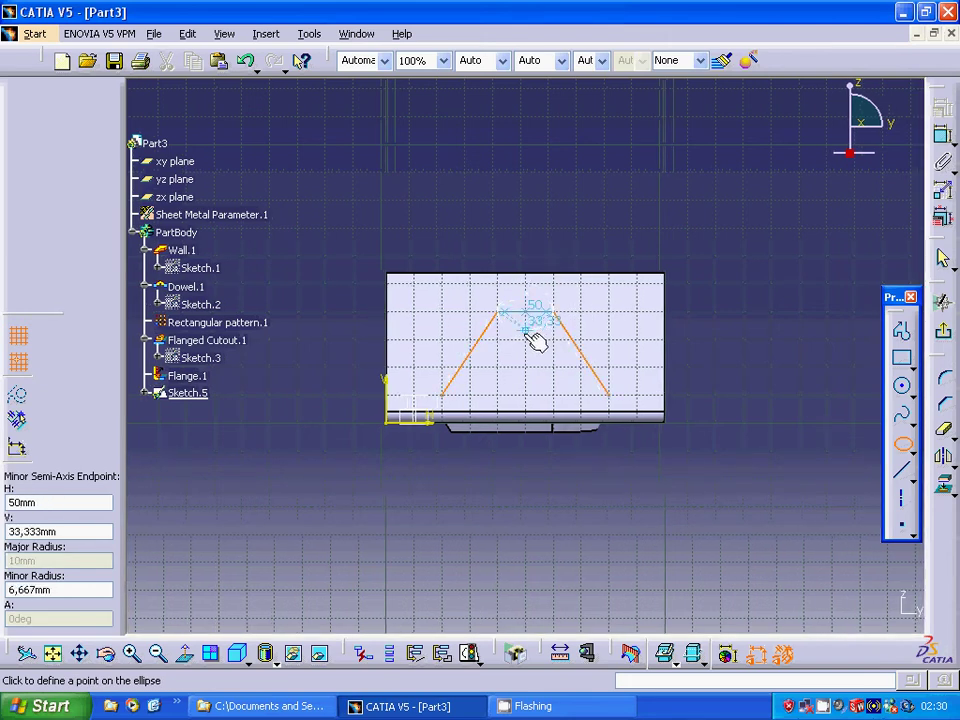
pyautogui.click(533, 338)
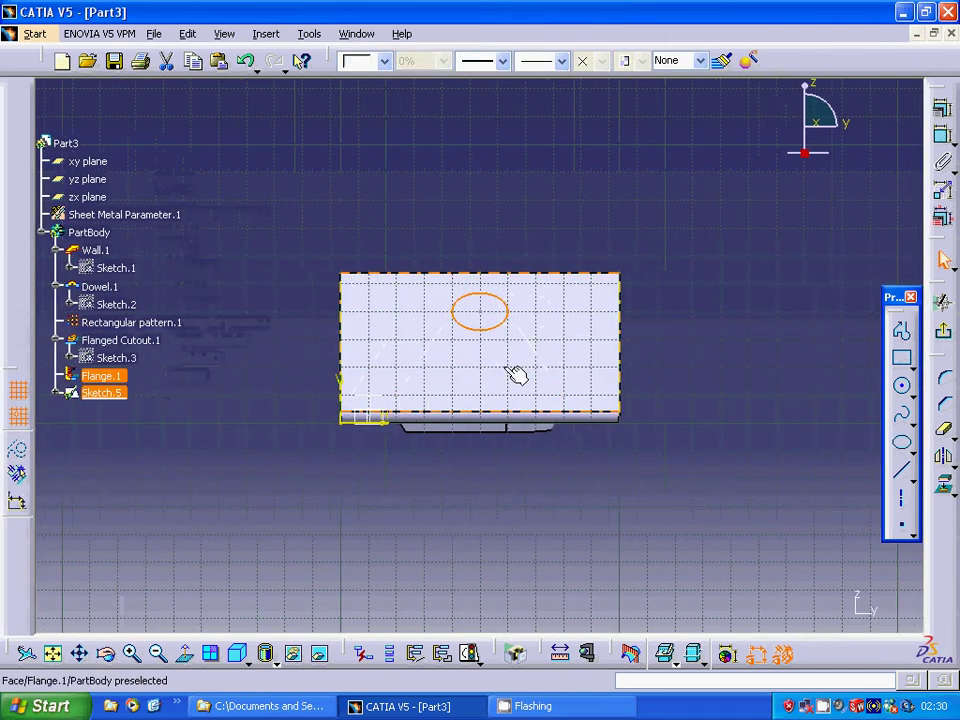
pyautogui.click(941, 437)
pyautogui.click(501, 331)
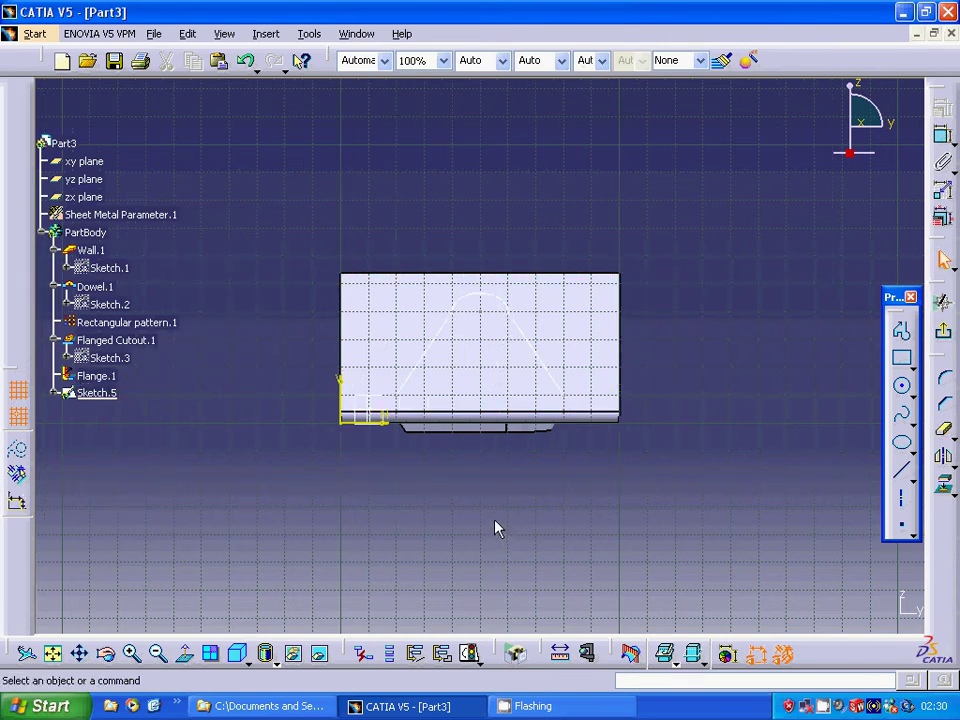
# - Close the profile with a 60 mm horizontal base line from (20, 10) to (80, 10) mm and exit the sketch
pyautogui.click(901, 468)
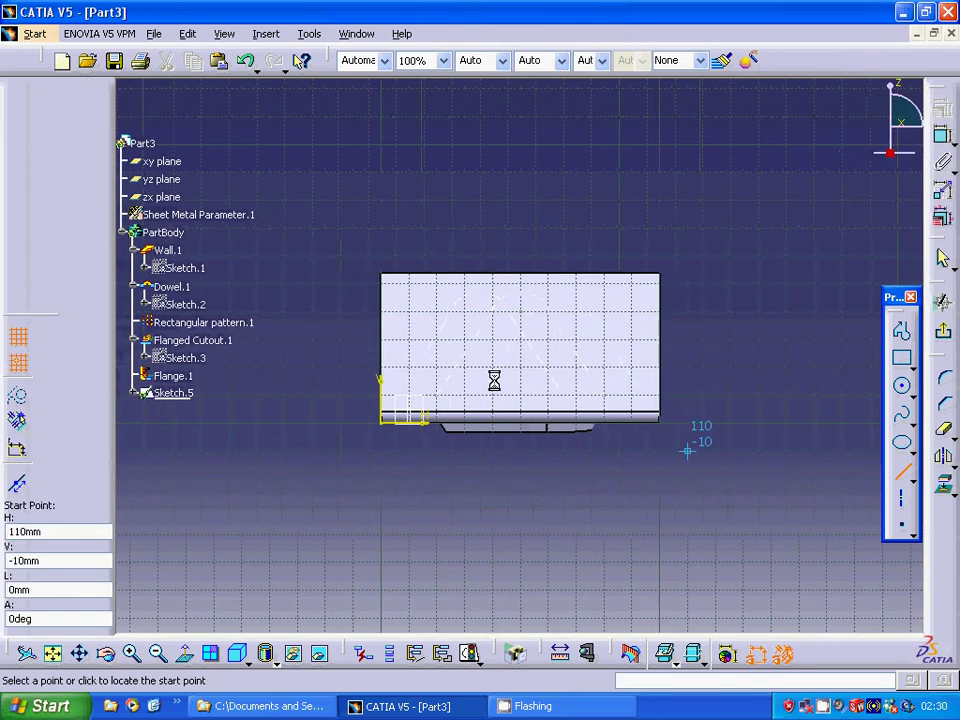
pyautogui.click(446, 398)
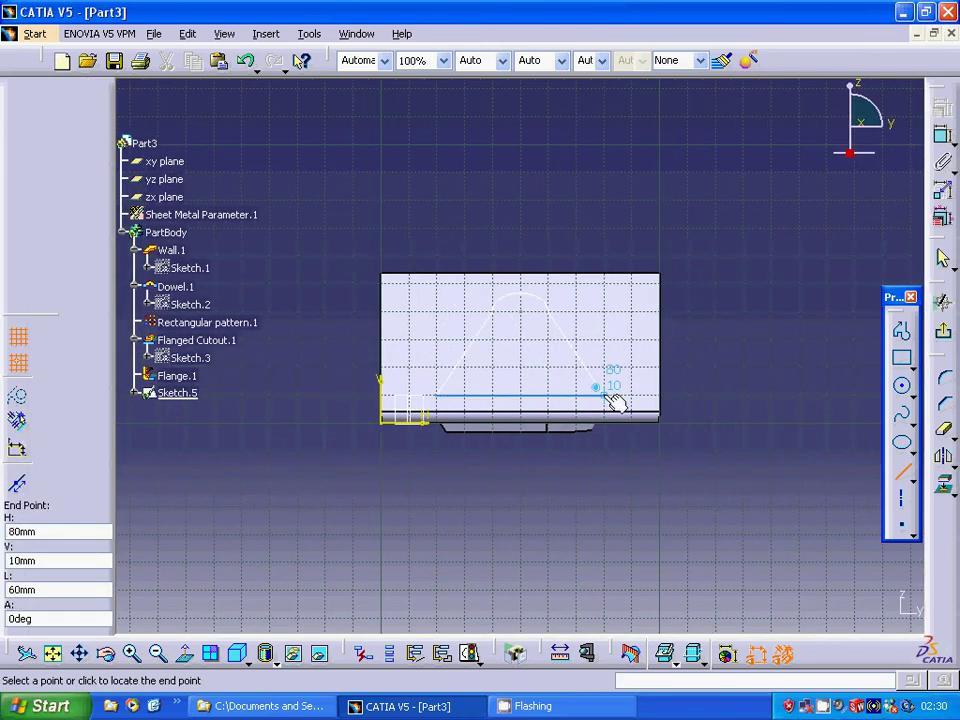
pyautogui.click(614, 400)
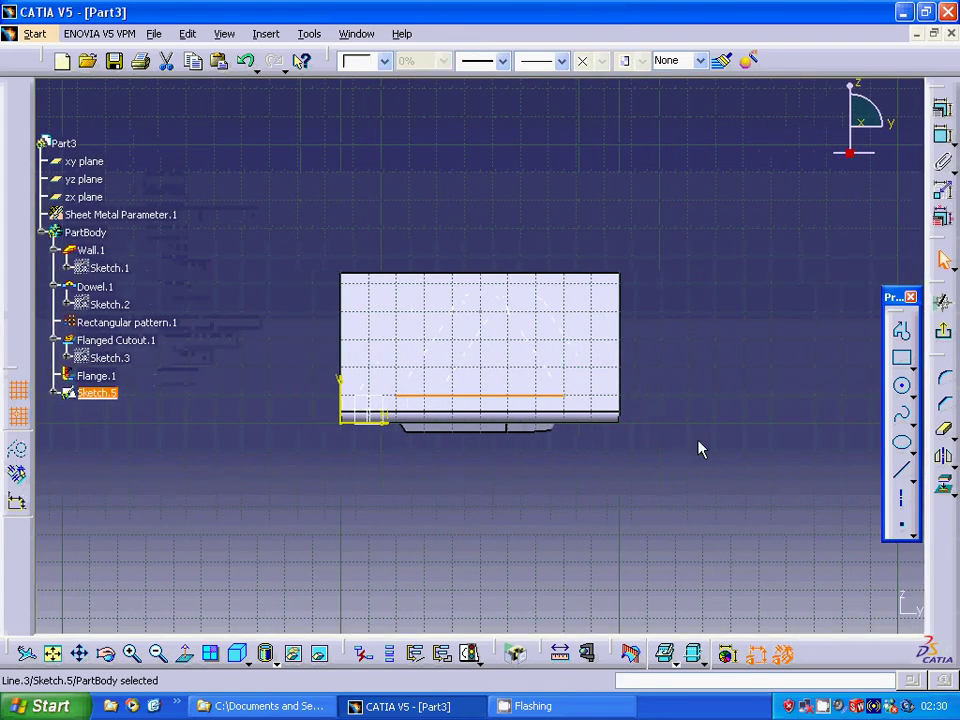
pyautogui.click(942, 330)
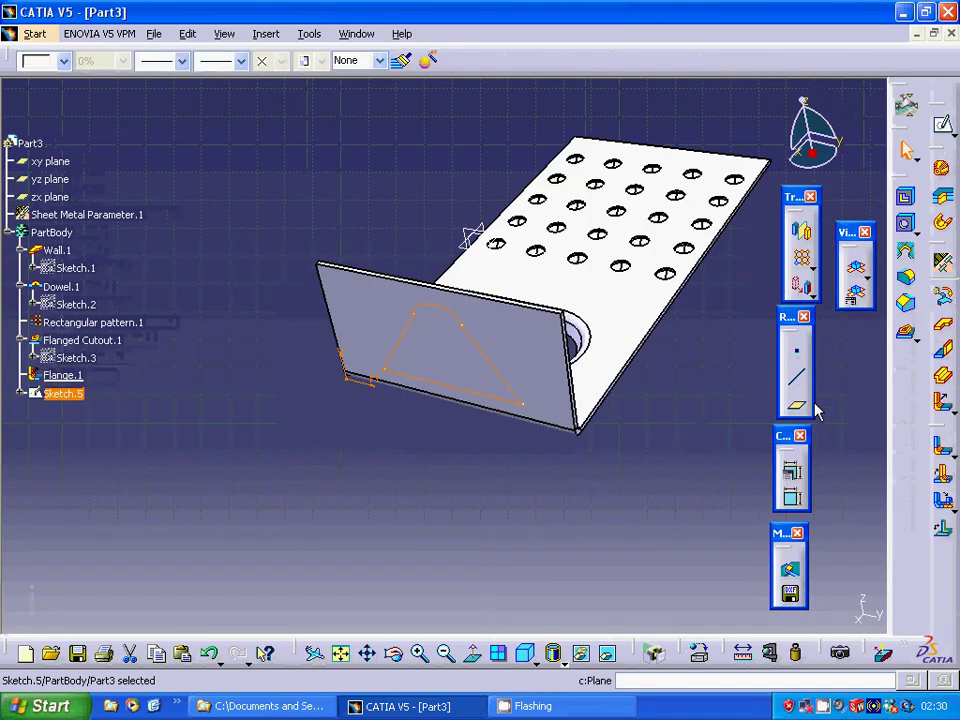
# - Preview and create a flanged cutout from the flange sketch with 6 mm height, 60 degree angle and 2 mm radius
pyautogui.click(908, 345)
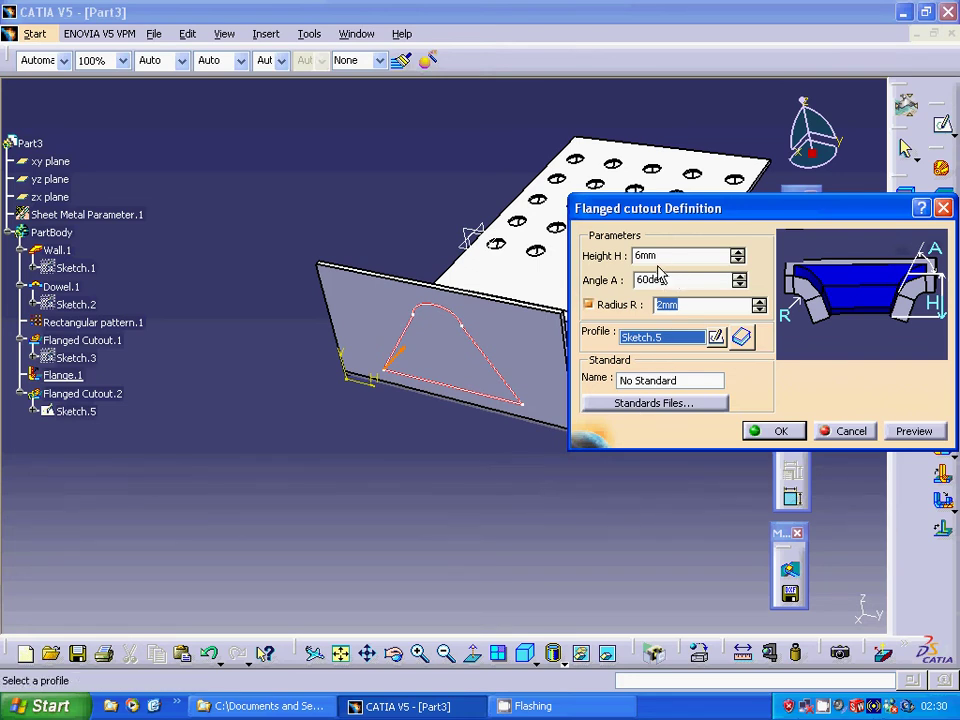
pyautogui.click(915, 433)
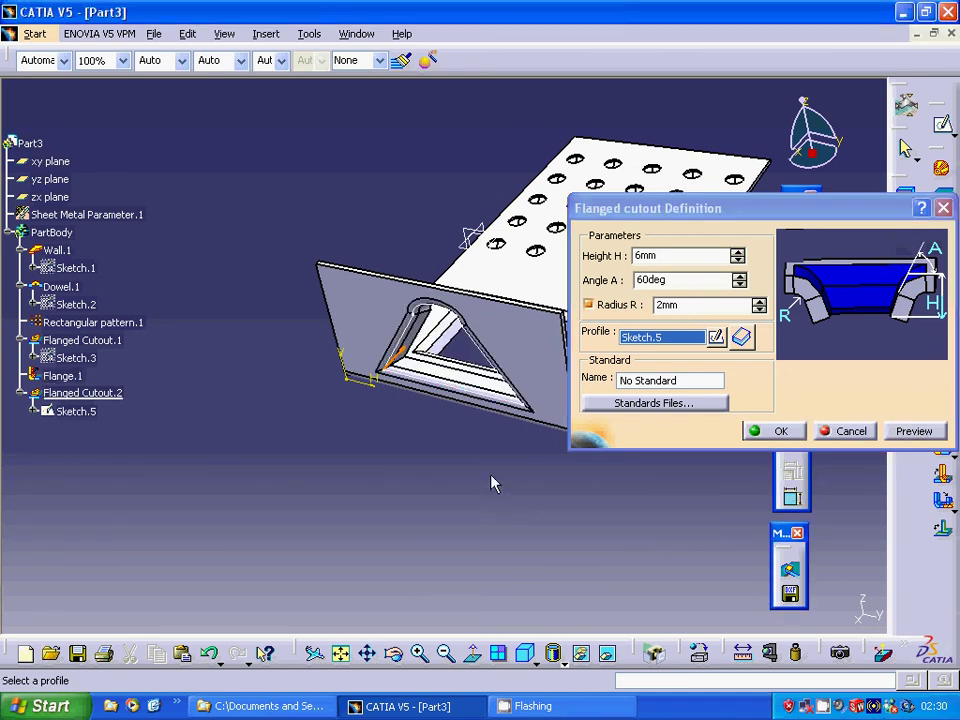
pyautogui.click(786, 436)
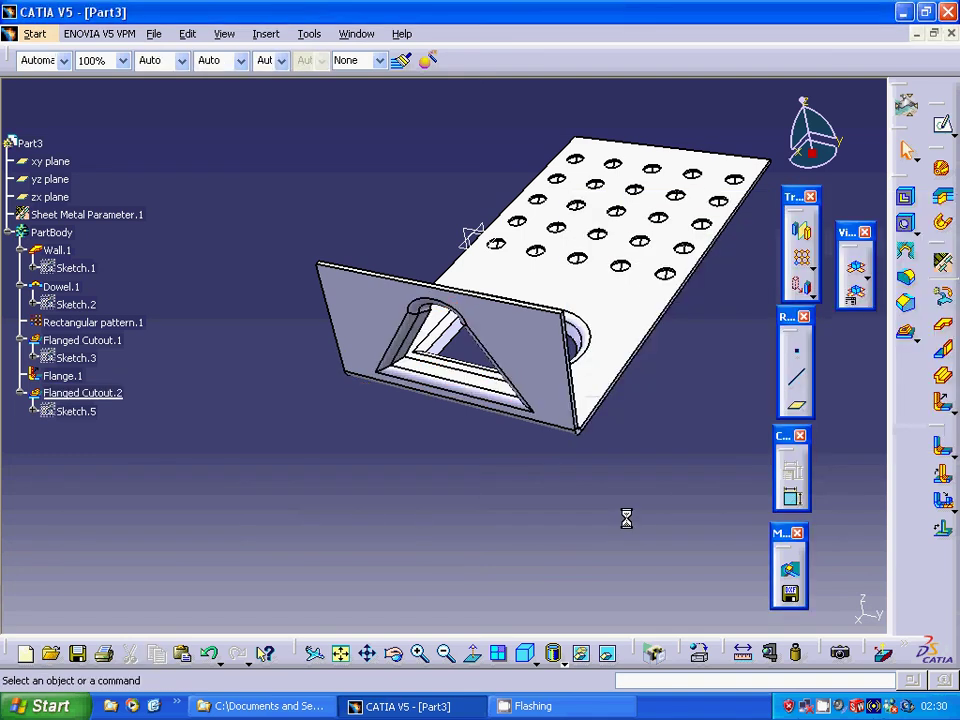
pyautogui.moveTo(641, 508); pyautogui.dragTo(410, 544, button='middle')
pyautogui.scroll(-2, 287, 437)
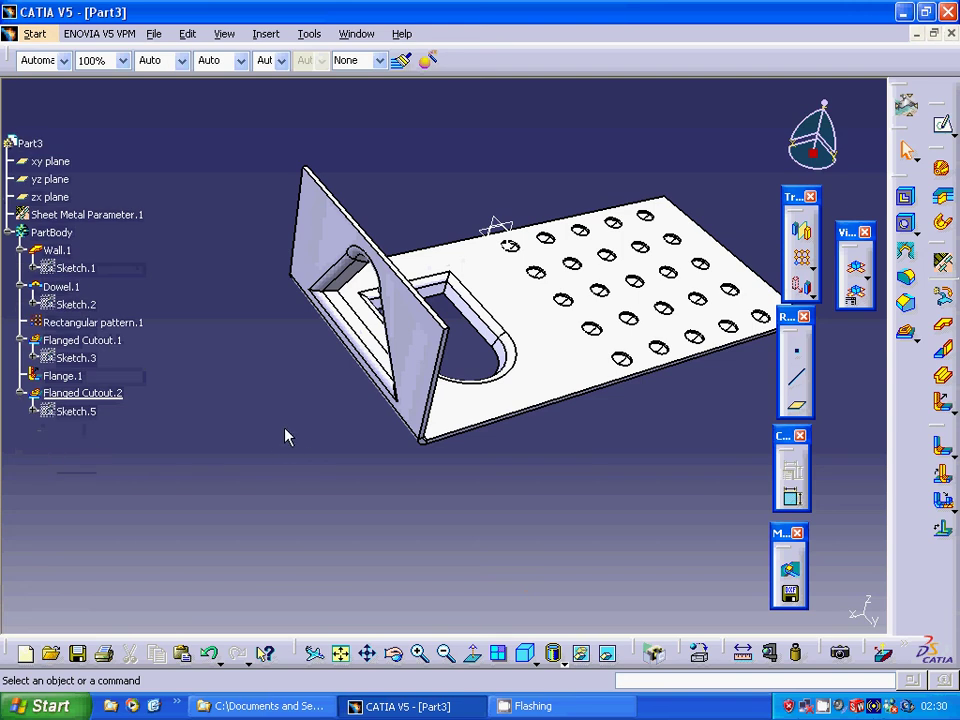
pyautogui.scroll(-2, 284, 435)
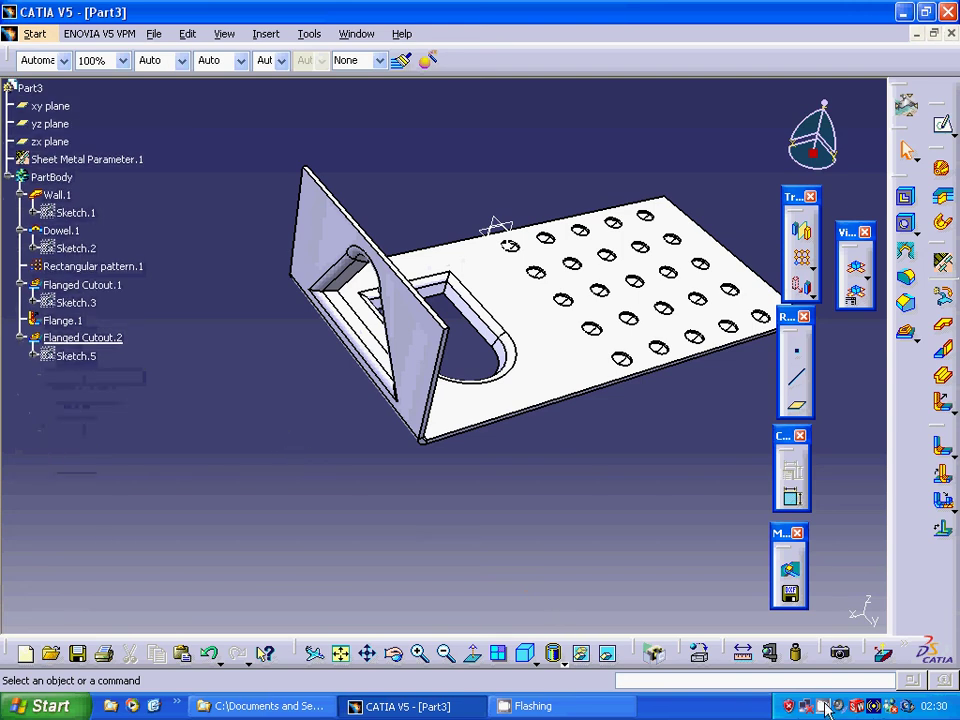